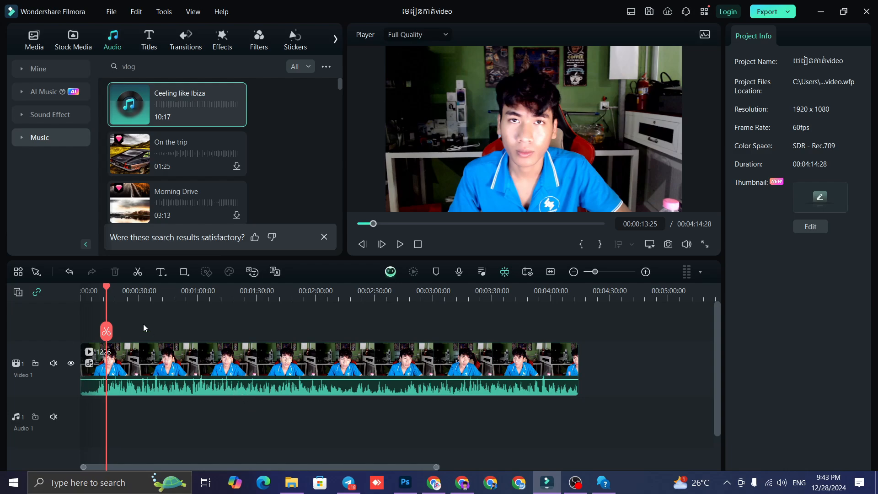
- Add the "Ceeling like Ibiza" music to the Audio 1 track, starting at the beginning of the timeline
{"action": "left_click_drag", "start_coordinate": [106, 290], "coordinate": [268, 293]}
{"action": "left_click_drag", "start_coordinate": [151, 307], "coordinate": [108, 315]}
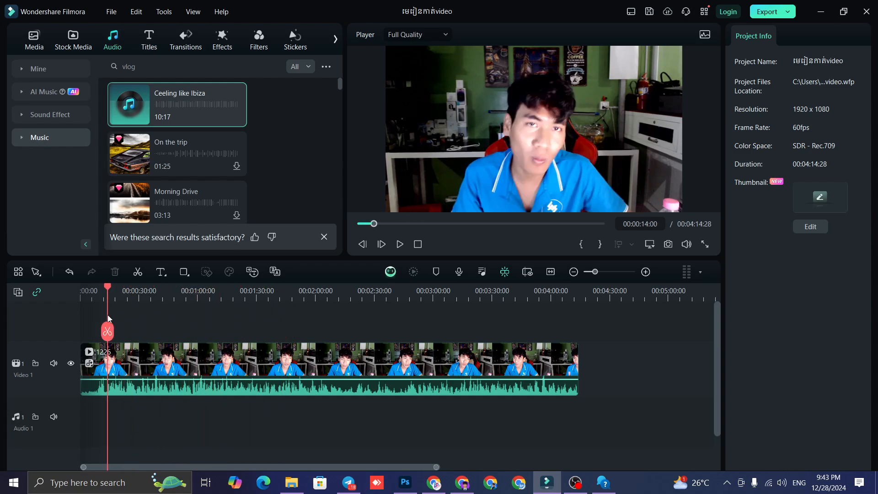
{"action": "left_click", "coordinate": [234, 351]}
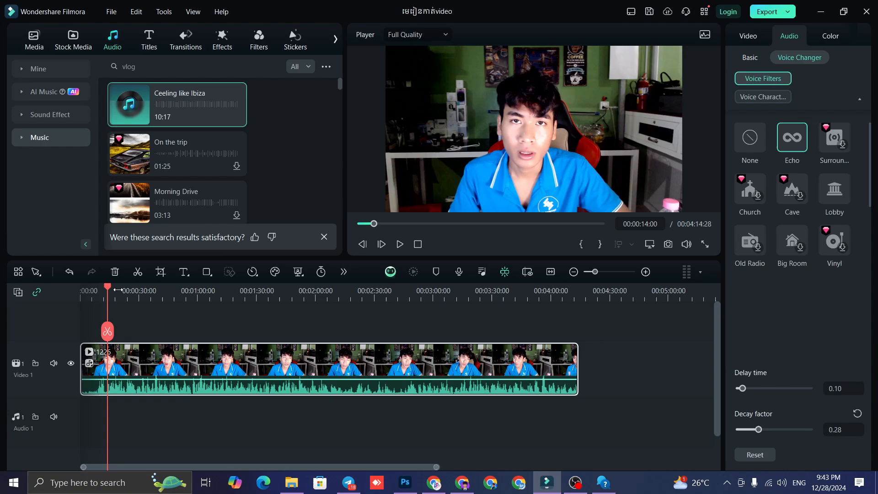
{"action": "left_click_drag", "start_coordinate": [104, 292], "coordinate": [135, 291]}
{"action": "left_click_drag", "start_coordinate": [178, 106], "coordinate": [68, 418]}
{"action": "left_click_drag", "start_coordinate": [595, 271], "coordinate": [591, 272]}
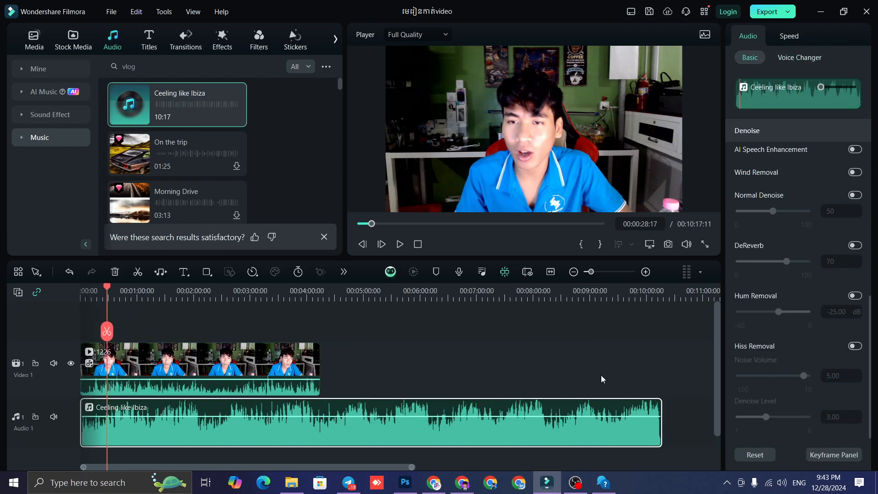
- Trim the end of the "Ceeling like Ibiza" music so it finishes together with the video clip
{"action": "left_click_drag", "start_coordinate": [659, 423], "coordinate": [294, 433]}
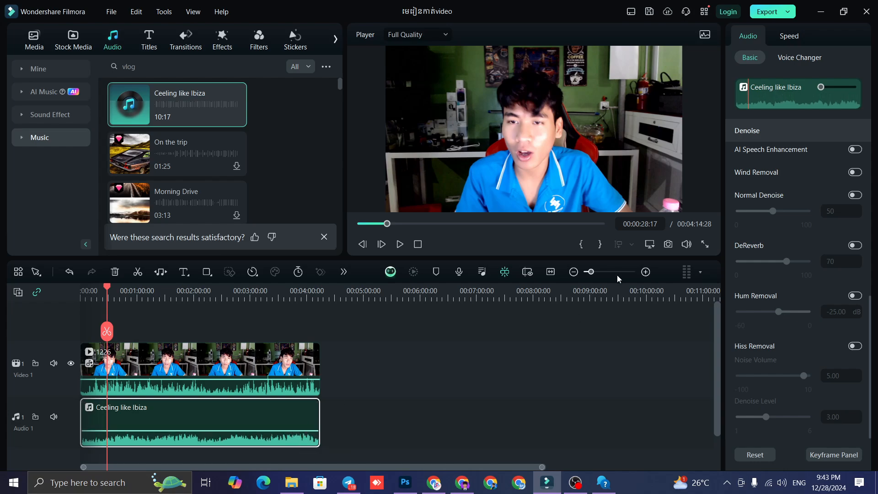
{"action": "left_click", "coordinate": [596, 273]}
{"action": "left_click_drag", "start_coordinate": [596, 273], "coordinate": [597, 273]}
{"action": "left_click", "coordinate": [469, 327]}
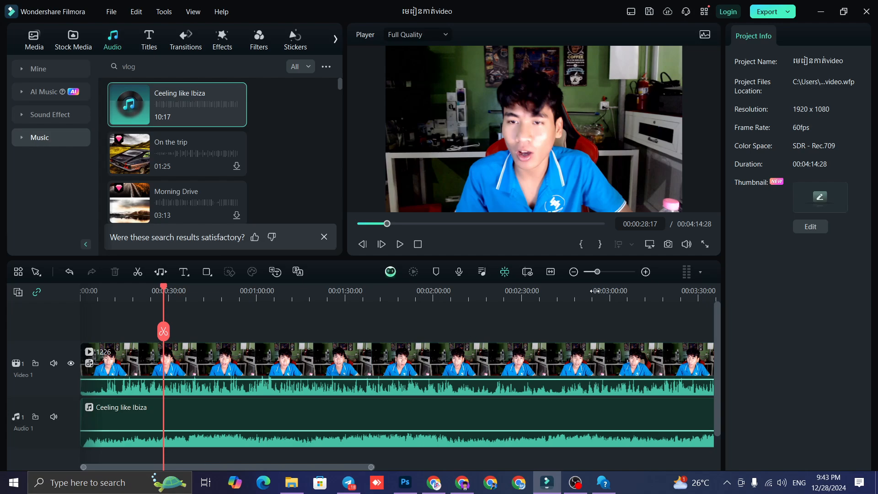
{"action": "left_click", "coordinate": [599, 273]}
{"action": "left_click_drag", "start_coordinate": [599, 273], "coordinate": [596, 275]}
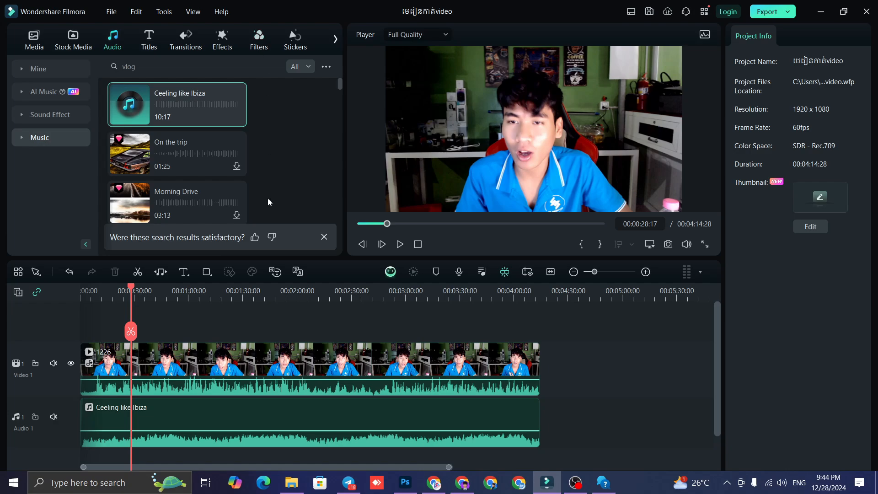
- Open the Color settings of the 1226 video clip and look at the Custom and Default preset lists
{"action": "left_click", "coordinate": [164, 353]}
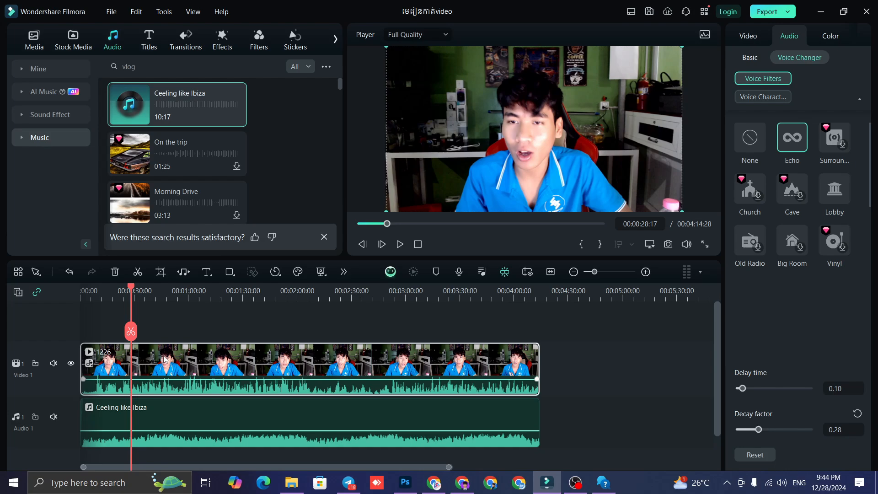
{"action": "left_click", "coordinate": [832, 36]}
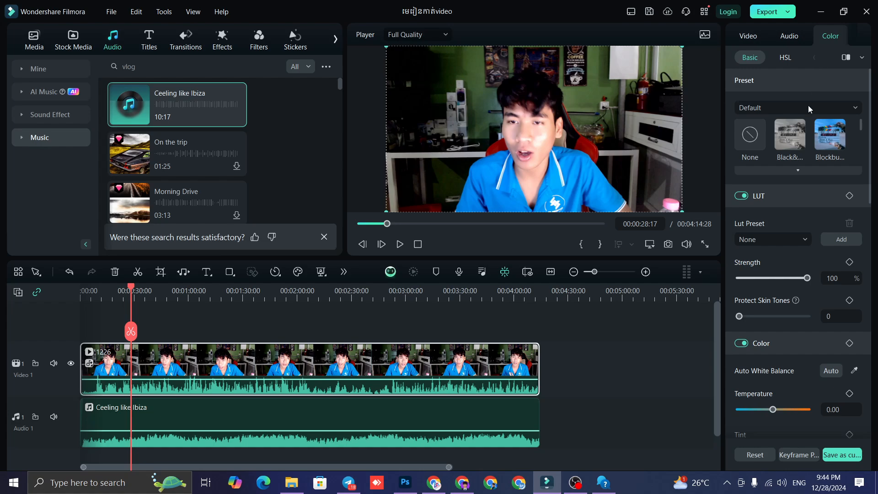
{"action": "left_click", "coordinate": [793, 108]}
{"action": "left_click", "coordinate": [792, 108]}
{"action": "left_click", "coordinate": [791, 107]}
{"action": "left_click", "coordinate": [787, 110]}
{"action": "left_click", "coordinate": [786, 105]}
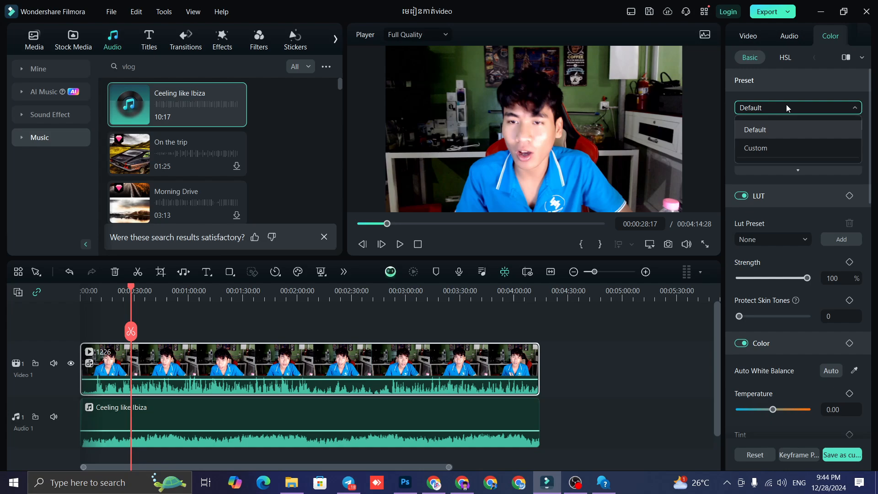
{"action": "left_click", "coordinate": [770, 147]}
{"action": "left_click", "coordinate": [770, 111]}
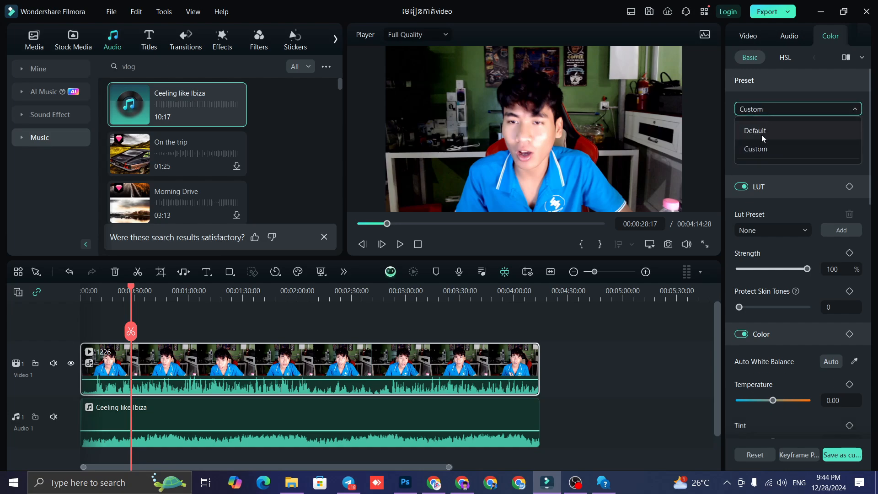
{"action": "left_click", "coordinate": [770, 132]}
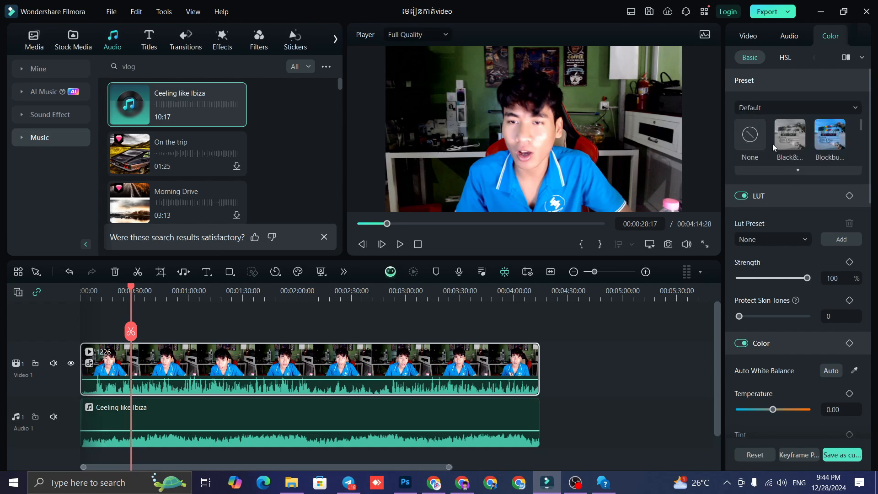
- Expand the Default color presets and preview looks such as Blockbuster, Fantasy, TV and Warm on the clip
{"action": "left_click", "coordinate": [801, 170]}
{"action": "scroll", "coordinate": [790, 136], "scroll_direction": "down", "scroll_amount": 2}
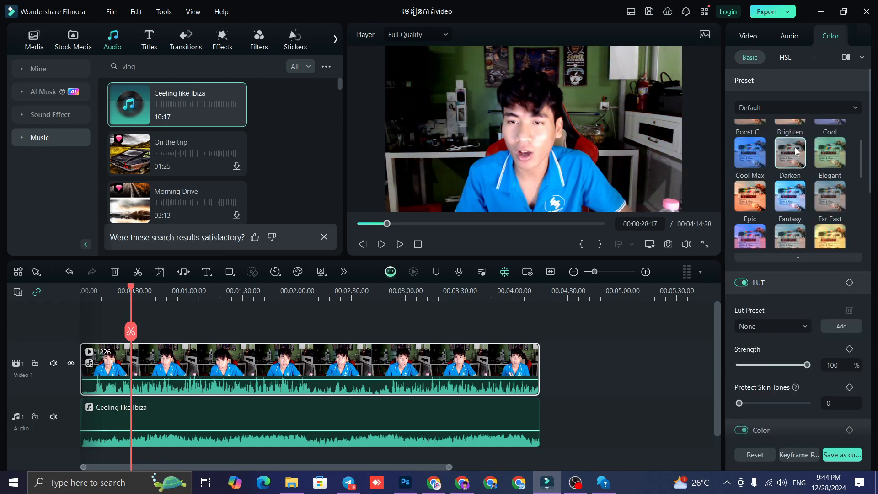
{"action": "scroll", "coordinate": [798, 159], "scroll_direction": "up", "scroll_amount": 2}
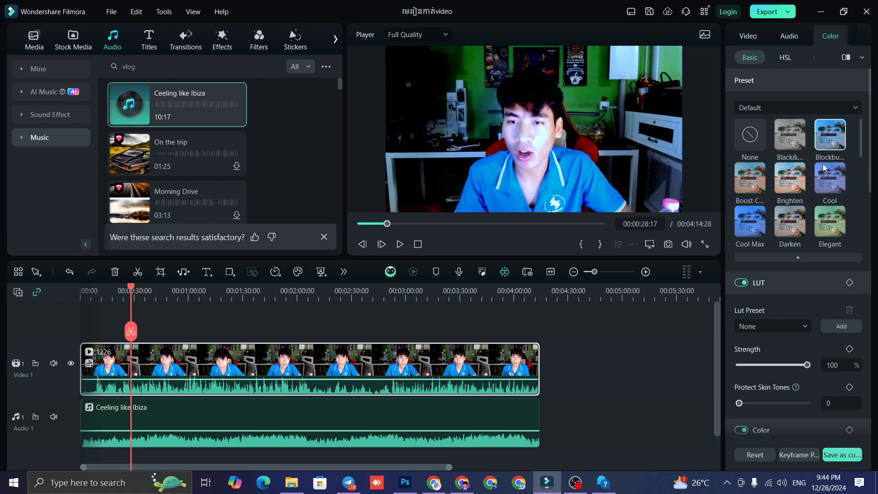
{"action": "scroll", "coordinate": [818, 184], "scroll_direction": "down", "scroll_amount": 2}
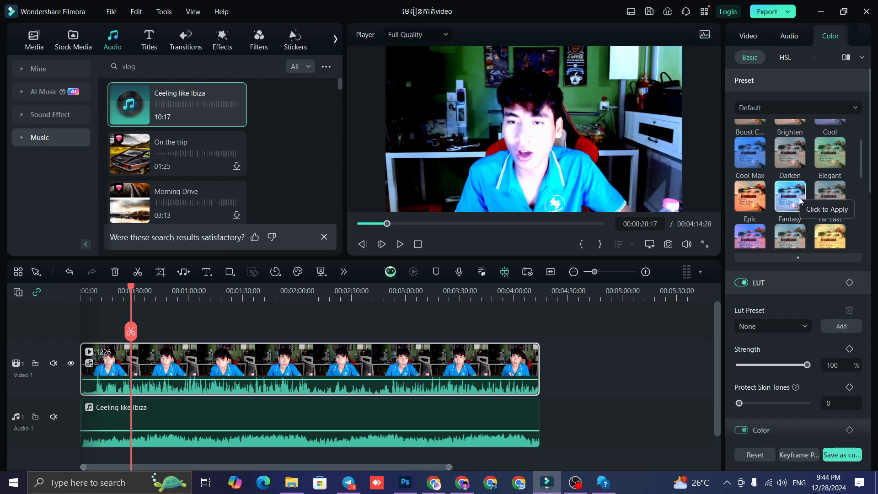
{"action": "scroll", "coordinate": [800, 201], "scroll_direction": "down", "scroll_amount": 2}
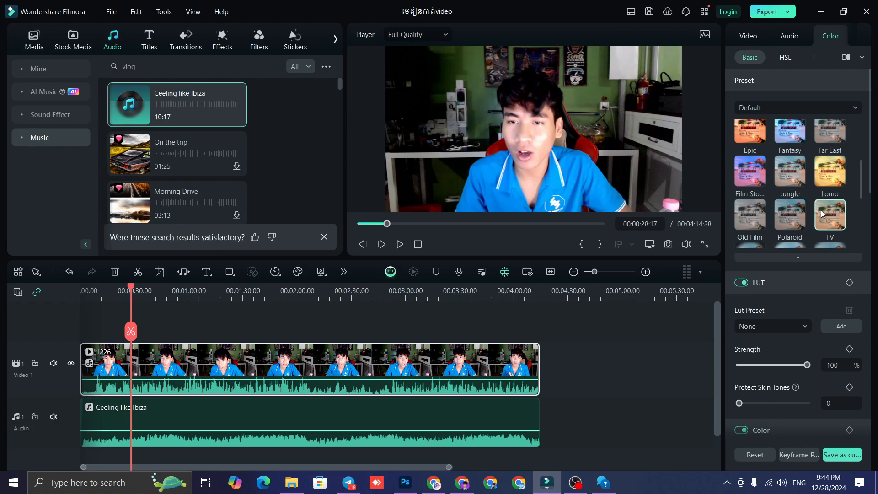
{"action": "scroll", "coordinate": [786, 219], "scroll_direction": "down", "scroll_amount": 2}
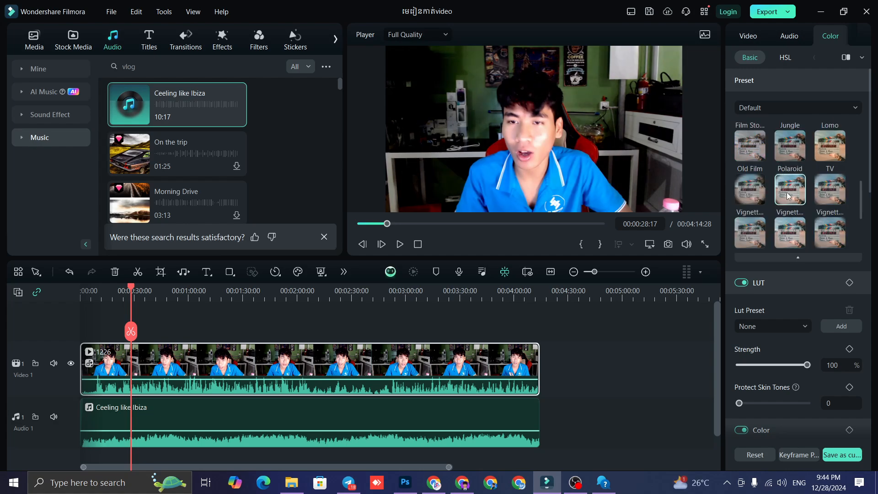
{"action": "scroll", "coordinate": [785, 219], "scroll_direction": "down", "scroll_amount": 2}
{"action": "scroll", "coordinate": [805, 224], "scroll_direction": "up", "scroll_amount": 2}
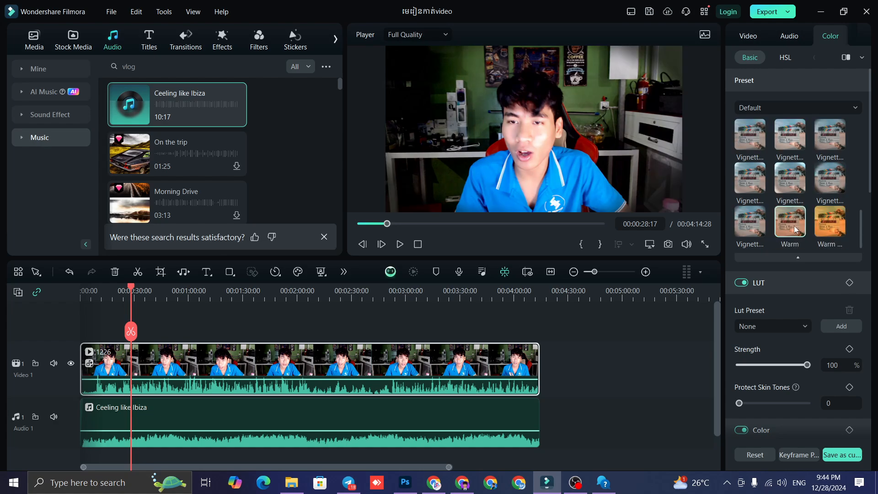
{"action": "scroll", "coordinate": [774, 221], "scroll_direction": "up", "scroll_amount": 2}
{"action": "scroll", "coordinate": [774, 222], "scroll_direction": "up", "scroll_amount": 1}
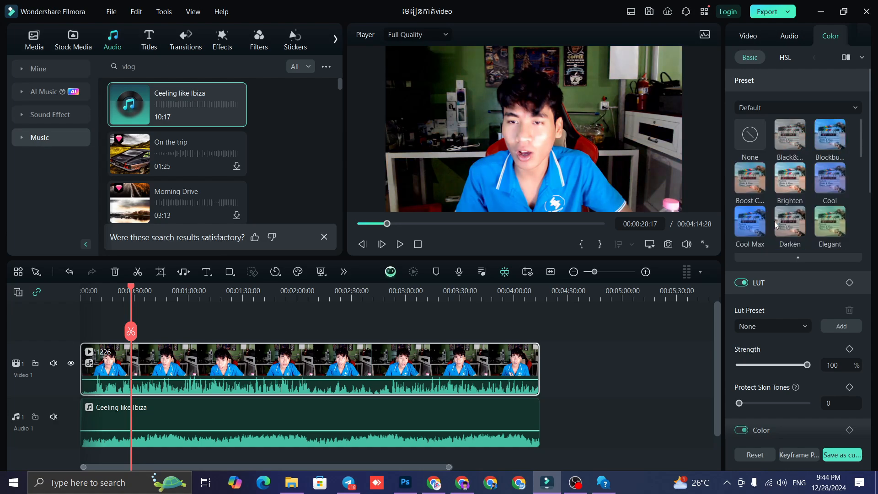
- Switch the color preset list to Custom and set the clip's Temperature to -38
{"action": "left_click", "coordinate": [750, 109]}
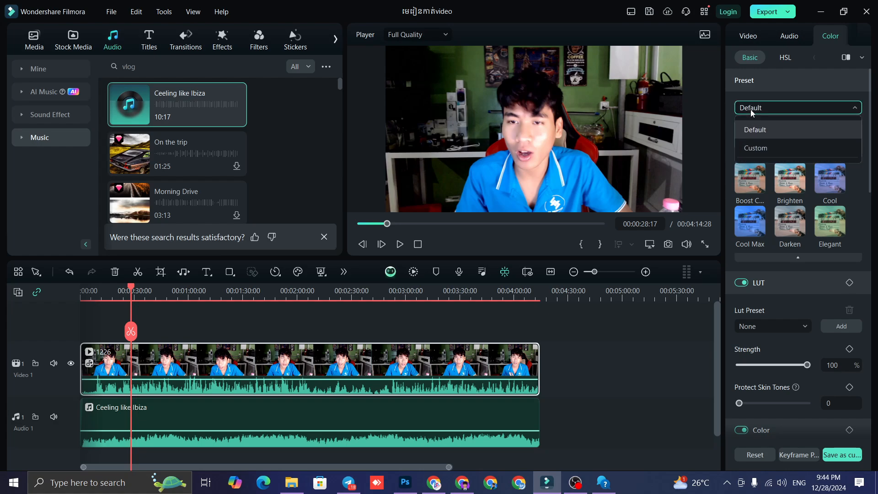
{"action": "left_click", "coordinate": [765, 147]}
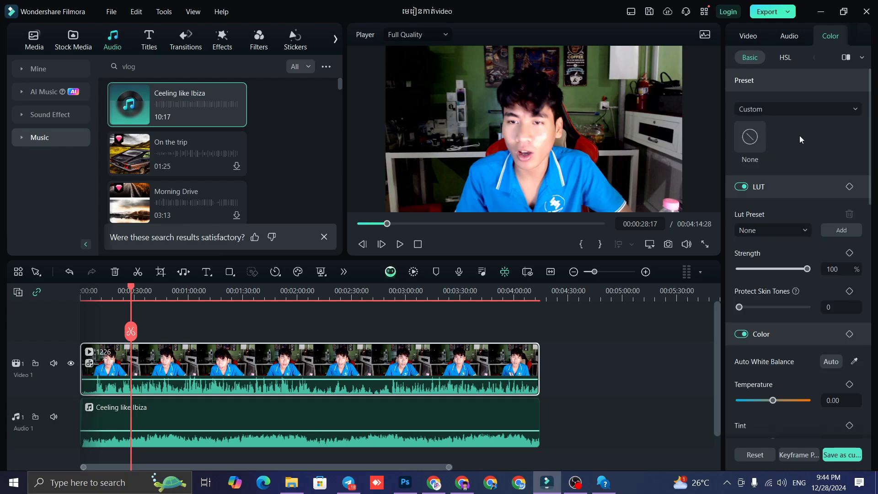
{"action": "scroll", "coordinate": [797, 134], "scroll_direction": "down", "scroll_amount": 3}
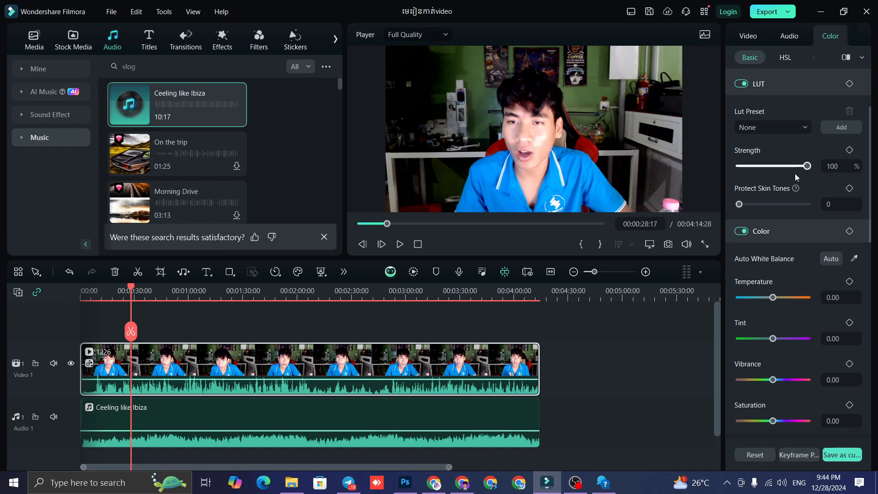
{"action": "scroll", "coordinate": [798, 151], "scroll_direction": "down", "scroll_amount": 1}
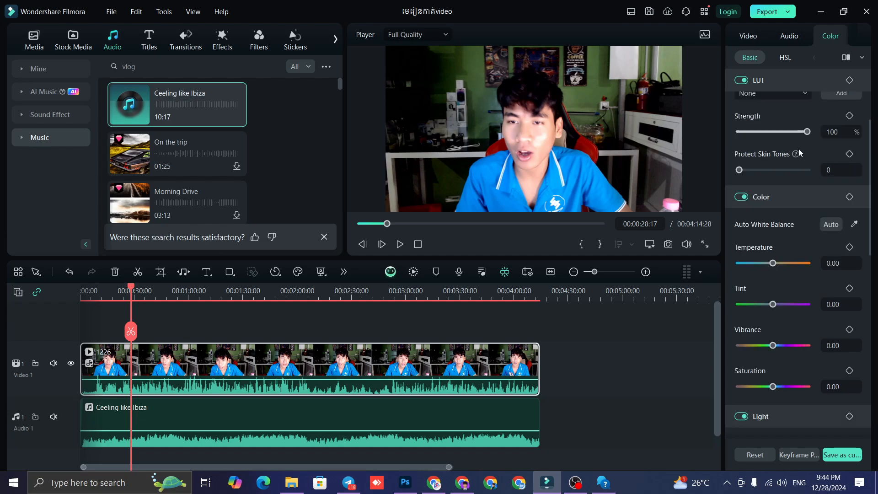
{"action": "scroll", "coordinate": [783, 180], "scroll_direction": "down", "scroll_amount": 2}
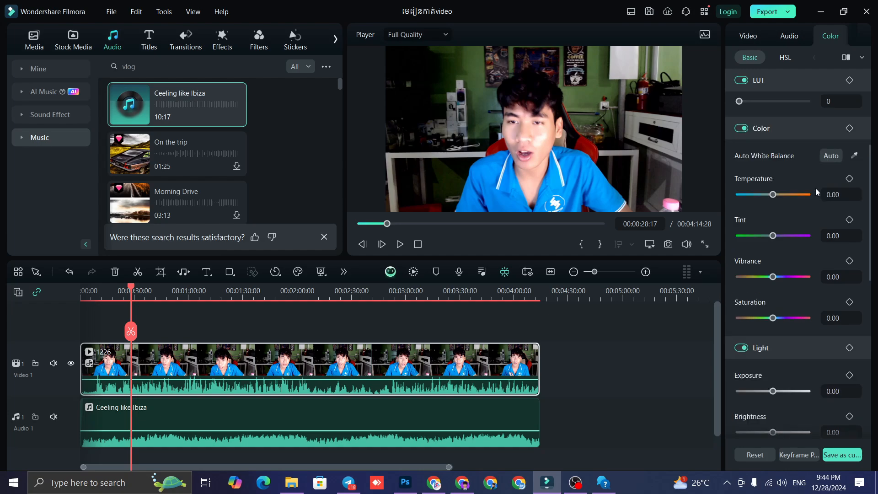
{"action": "scroll", "coordinate": [816, 185], "scroll_direction": "down", "scroll_amount": 2}
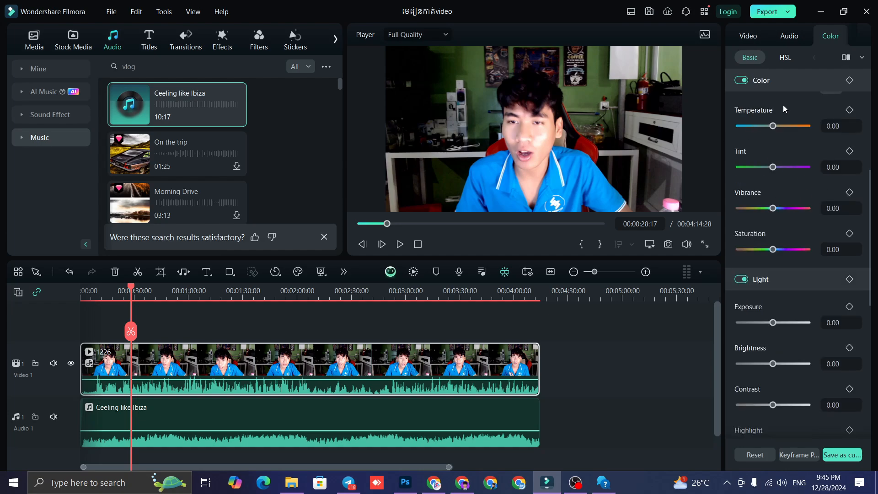
{"action": "left_click_drag", "start_coordinate": [783, 124], "coordinate": [760, 133]}
{"action": "key", "text": "Delete"}
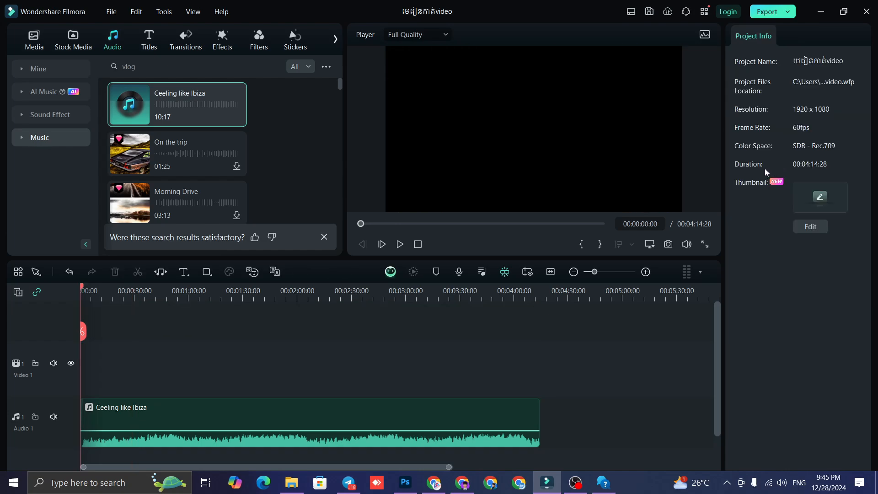
{"action": "left_click", "coordinate": [69, 273]}
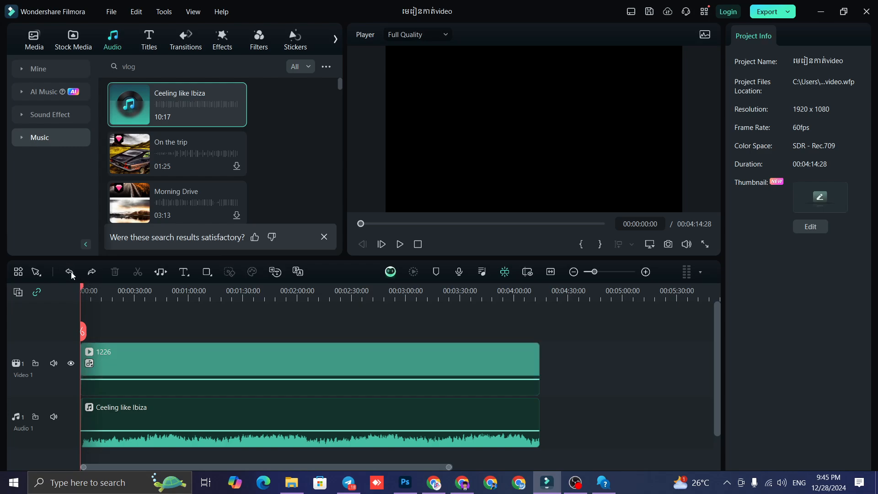
{"action": "left_click", "coordinate": [372, 375]}
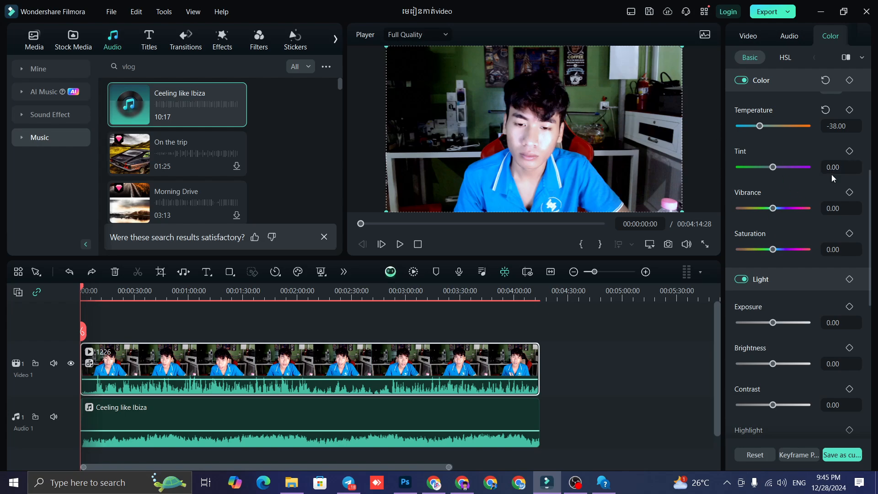
- Collapse the Color section of the 1226 clip's settings and turn its color adjustments off
{"action": "scroll", "coordinate": [831, 183], "scroll_direction": "down", "scroll_amount": 3}
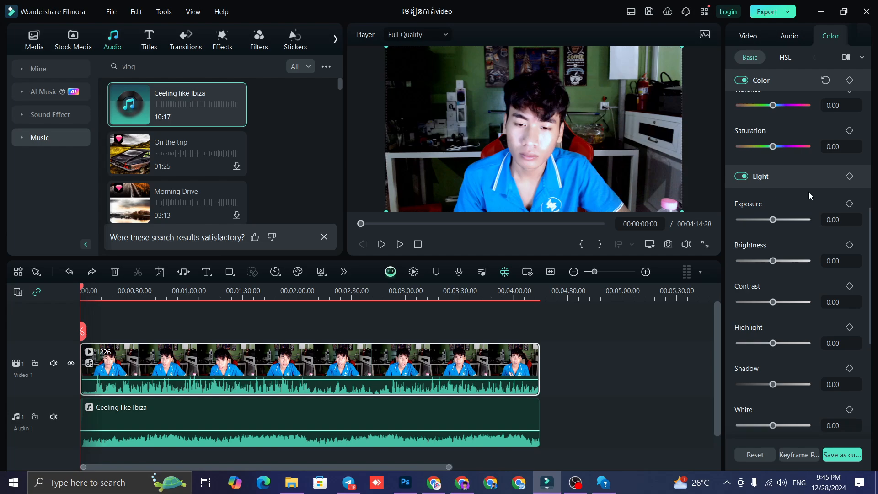
{"action": "scroll", "coordinate": [808, 191], "scroll_direction": "up", "scroll_amount": 5}
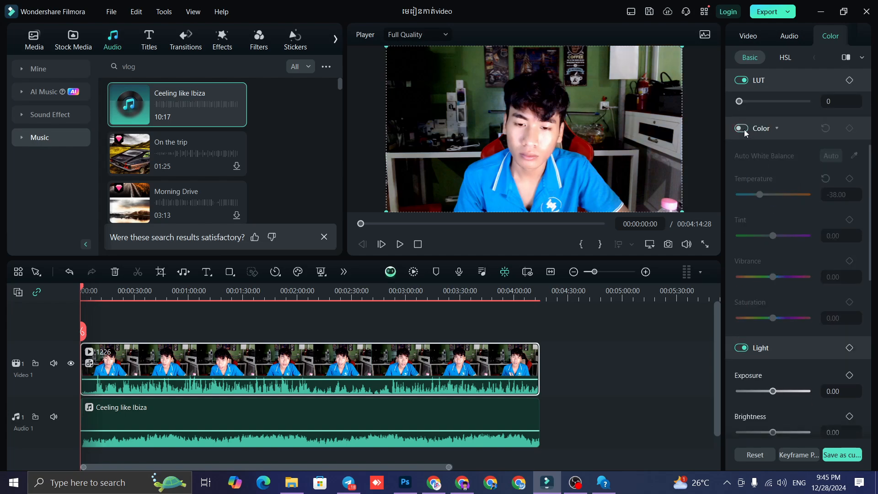
{"action": "left_click", "coordinate": [769, 129]}
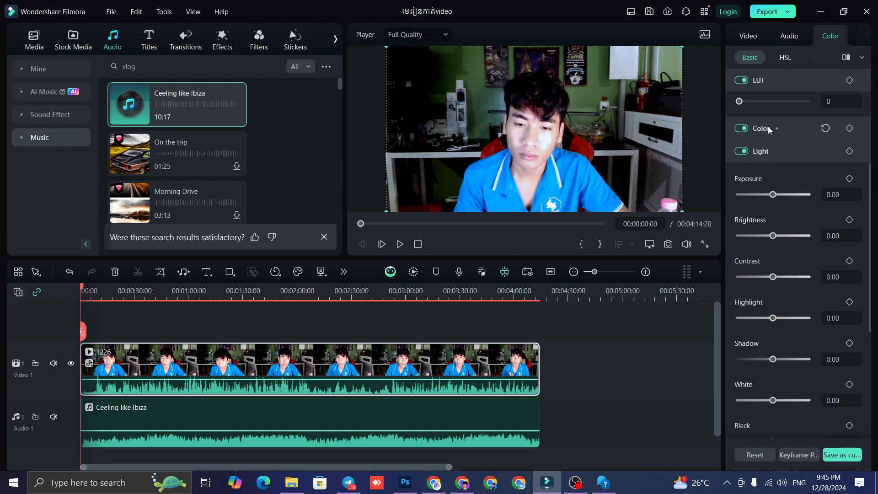
{"action": "scroll", "coordinate": [788, 182], "scroll_direction": "down", "scroll_amount": 1}
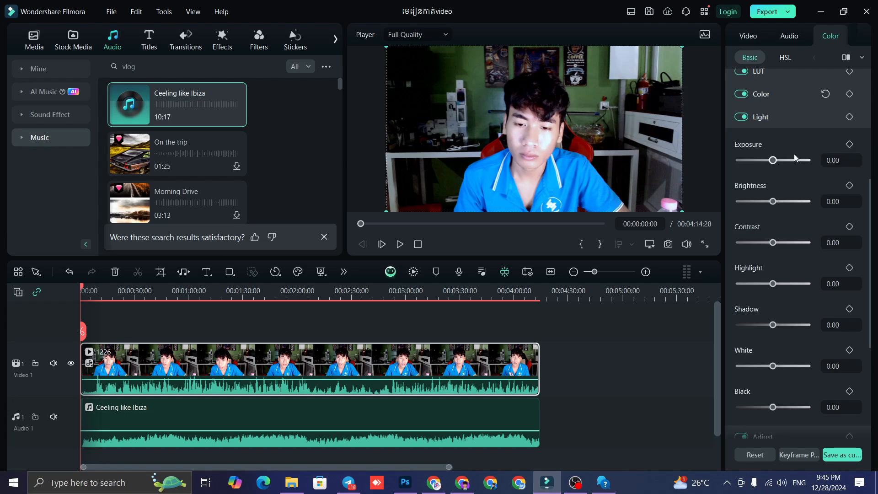
{"action": "scroll", "coordinate": [794, 153], "scroll_direction": "up", "scroll_amount": 1}
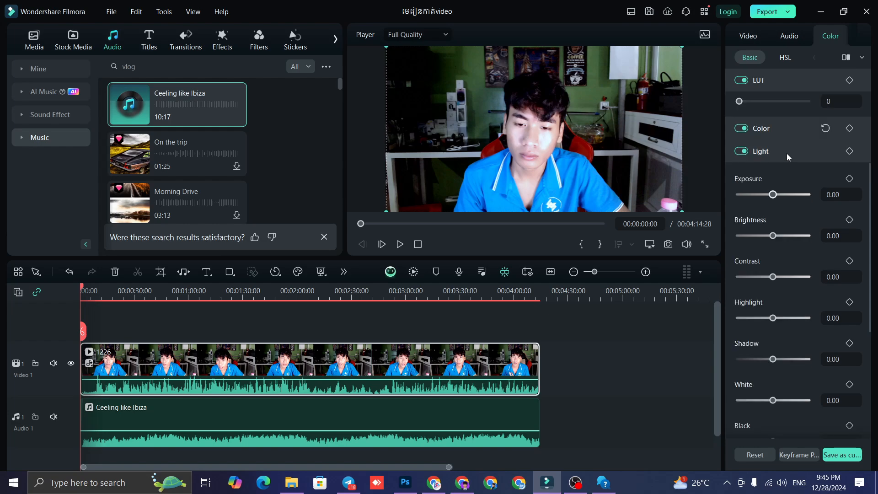
{"action": "left_click", "coordinate": [743, 128]}
- Darken the 1226 clip by lowering its Exposure in the Light settings, and undo the deletion of the clip
{"action": "scroll", "coordinate": [775, 177], "scroll_direction": "down", "scroll_amount": 1}
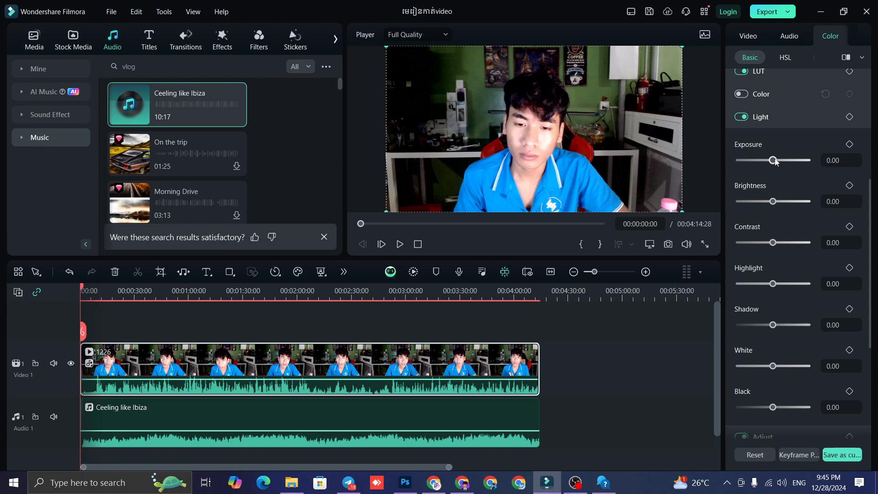
{"action": "left_click_drag", "start_coordinate": [775, 161], "coordinate": [751, 162]}
{"action": "key", "text": "Delete"}
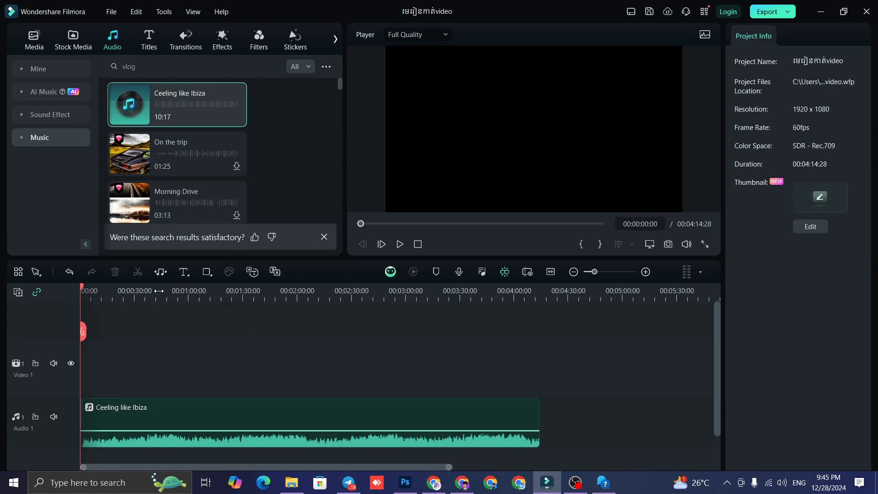
{"action": "left_click", "coordinate": [70, 271]}
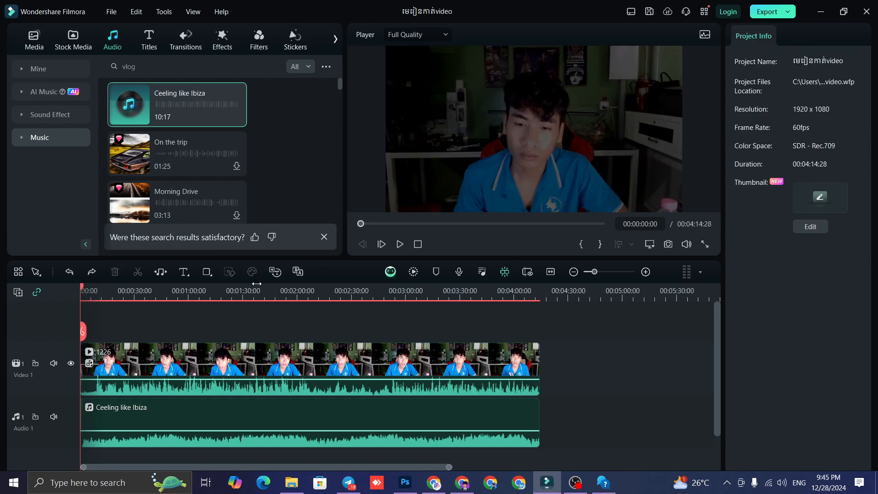
- Reset the 1226 clip's Exposure, and set its Exposure to 1.00 and Brightness to 3.00
{"action": "left_click", "coordinate": [426, 380]}
{"action": "left_click", "coordinate": [825, 144]}
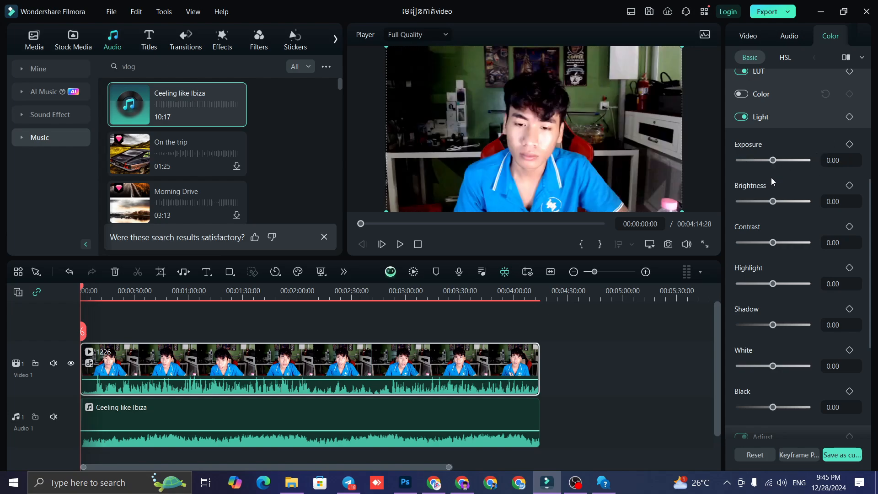
{"action": "left_click_drag", "start_coordinate": [773, 163], "coordinate": [775, 164]}
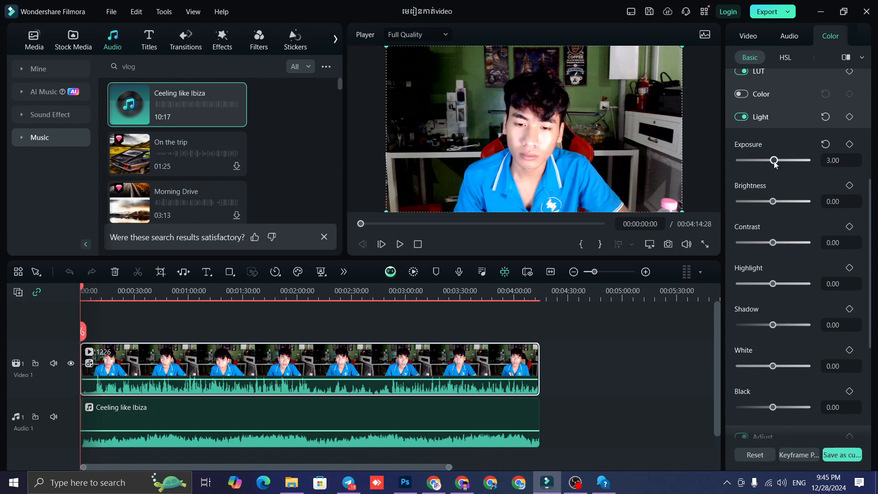
{"action": "left_click_drag", "start_coordinate": [775, 165], "coordinate": [775, 165]}
{"action": "mouse_move", "coordinate": [773, 202]}
{"action": "left_mouse_down"}
{"action": "mouse_move", "coordinate": [796, 203]}
{"action": "mouse_move", "coordinate": [775, 204]}
{"action": "left_mouse_up"}
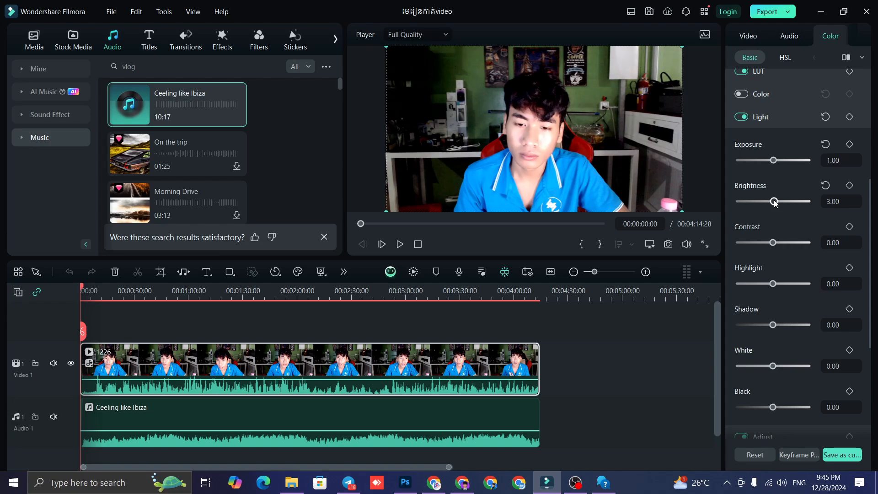
- Set the 1226 clip's Contrast to 31.00 and Highlight to -4.00 in the Light settings
{"action": "mouse_move", "coordinate": [773, 242]}
{"action": "left_mouse_down"}
{"action": "mouse_move", "coordinate": [739, 245]}
{"action": "mouse_move", "coordinate": [804, 245]}
{"action": "mouse_move", "coordinate": [729, 246]}
{"action": "mouse_move", "coordinate": [822, 243]}
{"action": "mouse_move", "coordinate": [716, 244]}
{"action": "mouse_move", "coordinate": [805, 249]}
{"action": "mouse_move", "coordinate": [742, 252]}
{"action": "mouse_move", "coordinate": [804, 251]}
{"action": "mouse_move", "coordinate": [758, 256]}
{"action": "mouse_move", "coordinate": [773, 256]}
{"action": "left_mouse_up"}
{"action": "scroll", "coordinate": [778, 257], "scroll_direction": "down", "scroll_amount": 1}
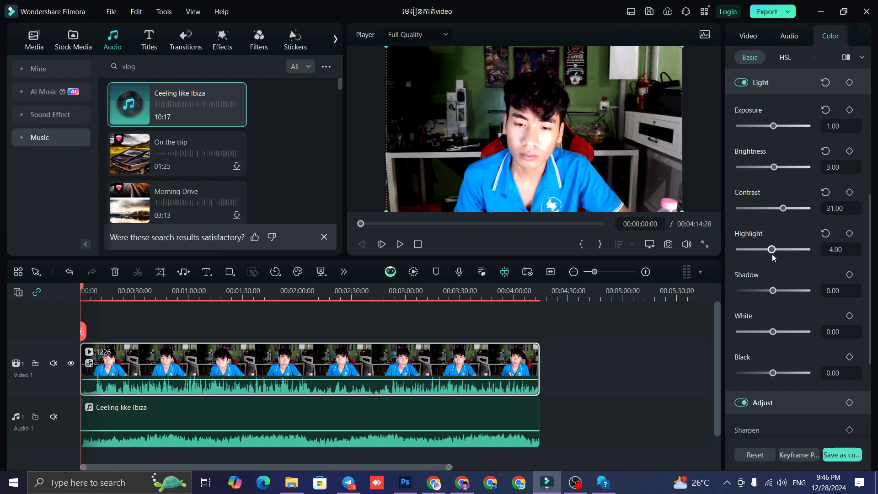
{"action": "scroll", "coordinate": [780, 267], "scroll_direction": "down", "scroll_amount": 1}
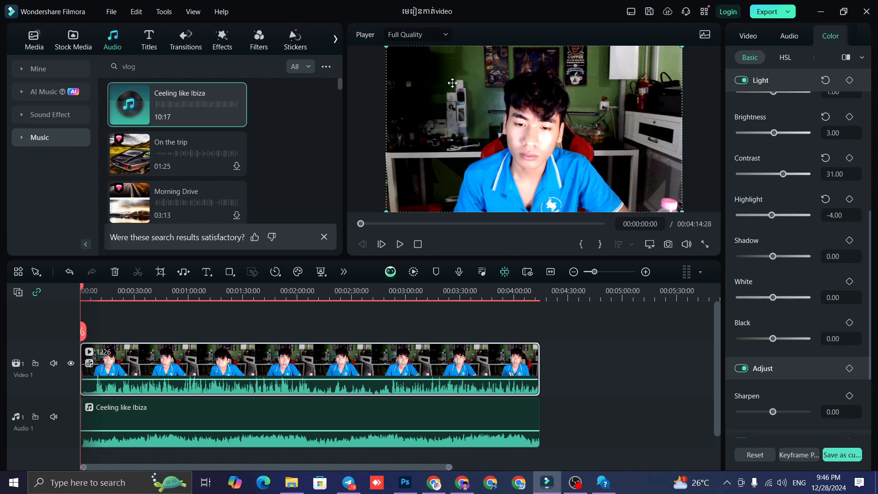
- Try different Shadow values such as -38.00 on the 1226 clip, undo its deletion, and reset Shadow to the default
{"action": "mouse_move", "coordinate": [773, 256]}
{"action": "left_mouse_down"}
{"action": "mouse_move", "coordinate": [816, 259]}
{"action": "mouse_move", "coordinate": [735, 260]}
{"action": "mouse_move", "coordinate": [772, 259]}
{"action": "left_mouse_up"}
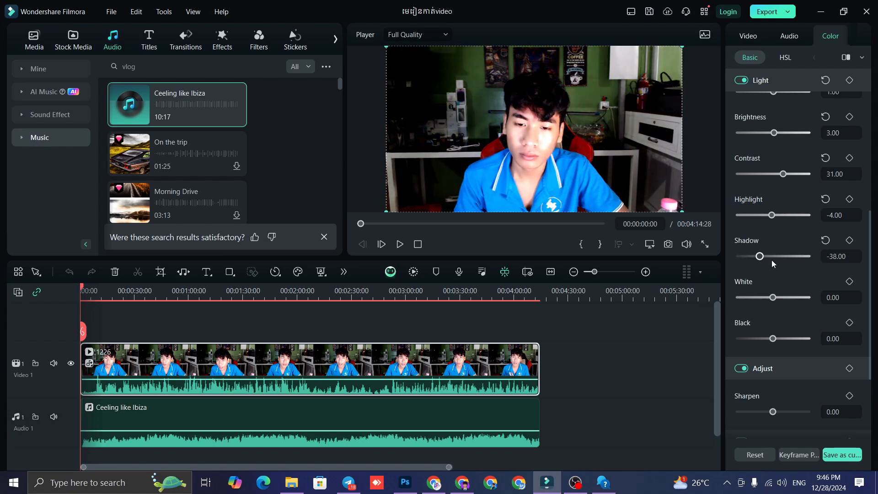
{"action": "key", "text": "Delete"}
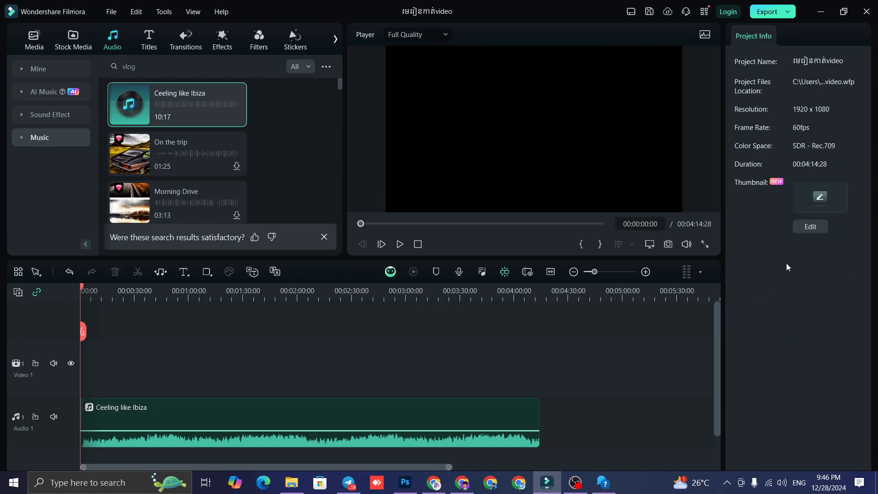
{"action": "left_click", "coordinate": [69, 272]}
{"action": "left_click", "coordinate": [338, 371]}
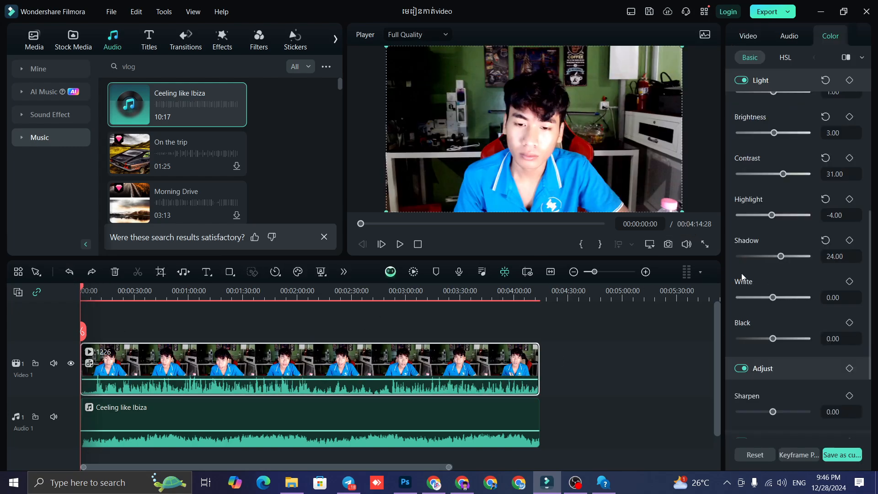
{"action": "left_click", "coordinate": [824, 242]}
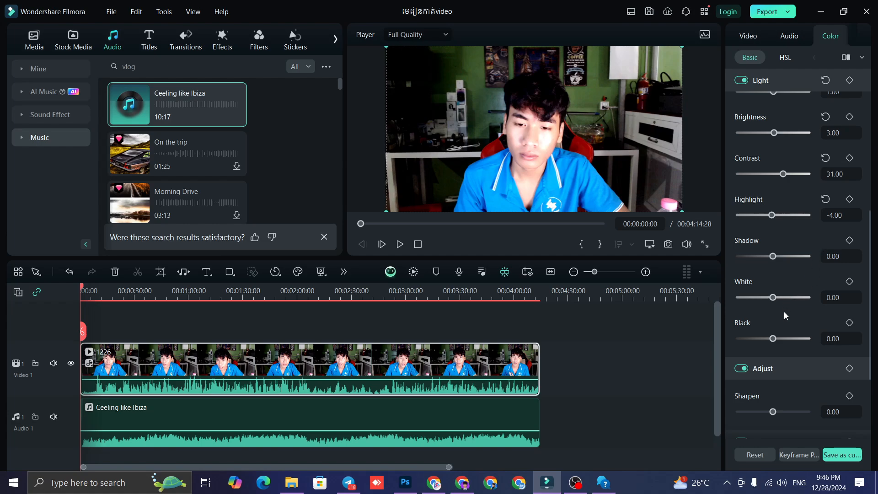
- Set the 1226 clip's Black level to 8.00 in the Light settings
{"action": "scroll", "coordinate": [784, 315], "scroll_direction": "down", "scroll_amount": 1}
{"action": "left_click_drag", "start_coordinate": [774, 306], "coordinate": [799, 310]}
{"action": "mouse_move", "coordinate": [778, 311]}
{"action": "left_mouse_down"}
{"action": "mouse_move", "coordinate": [806, 313]}
{"action": "mouse_move", "coordinate": [757, 310]}
{"action": "mouse_move", "coordinate": [776, 311]}
{"action": "left_mouse_up"}
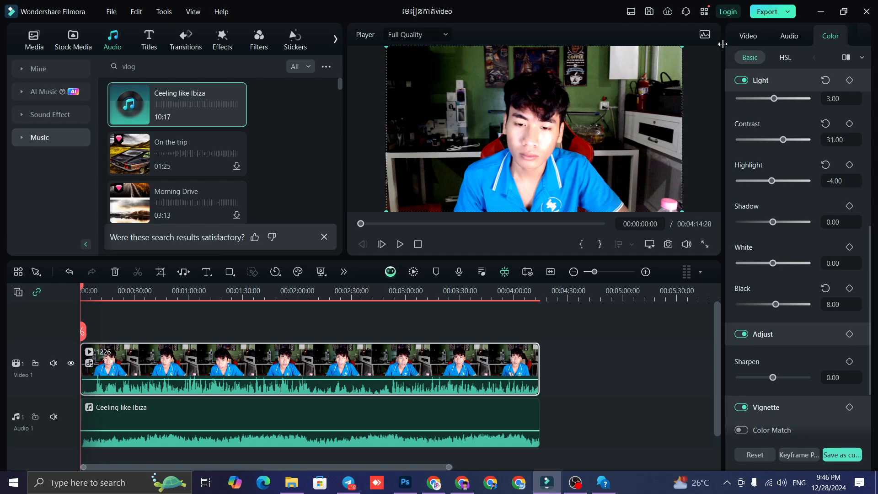
- Widen the clip's settings area and raise the green Saturation to 100.00 in the HSL adjustments
{"action": "left_click_drag", "start_coordinate": [723, 53], "coordinate": [533, 60]}
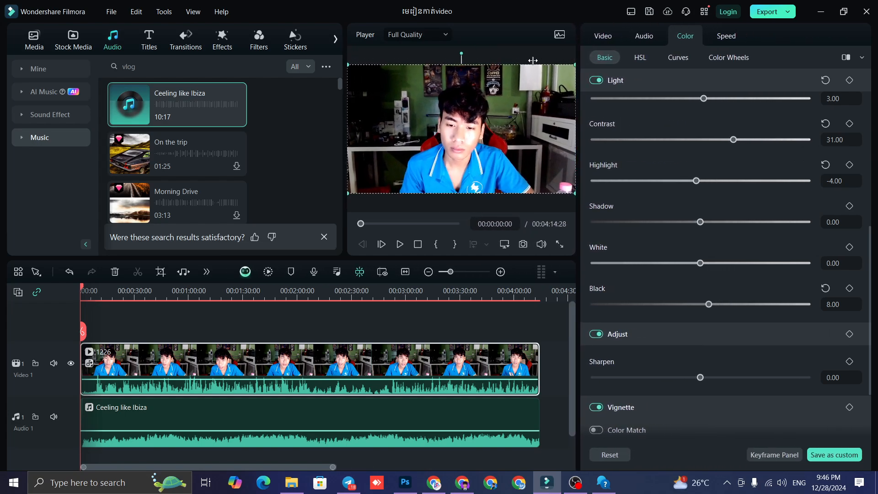
{"action": "left_click", "coordinate": [641, 59]}
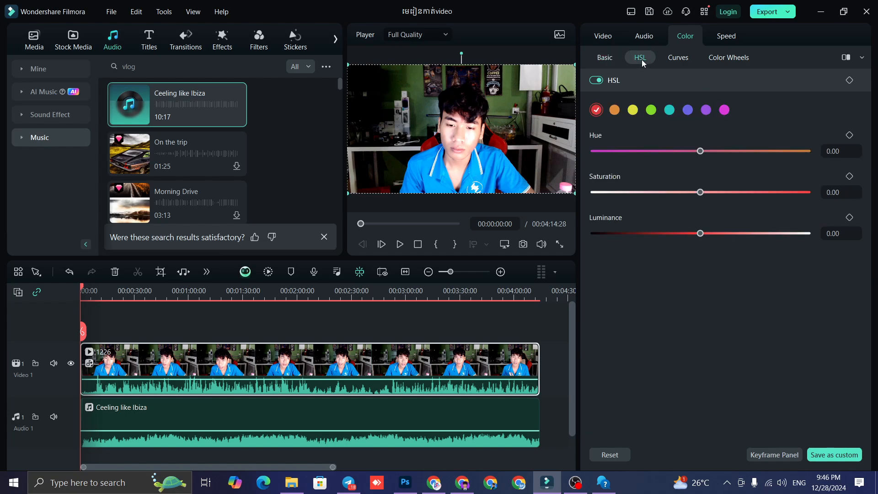
{"action": "left_click", "coordinate": [604, 58]}
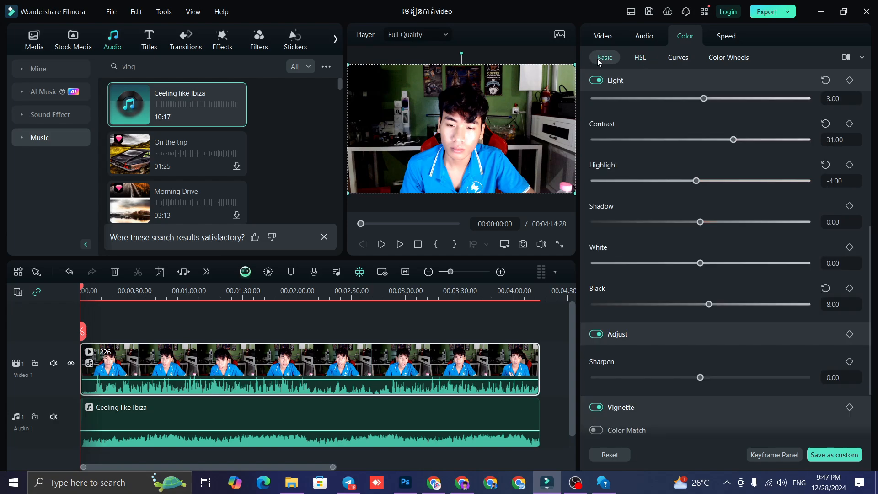
{"action": "left_click", "coordinate": [640, 59]}
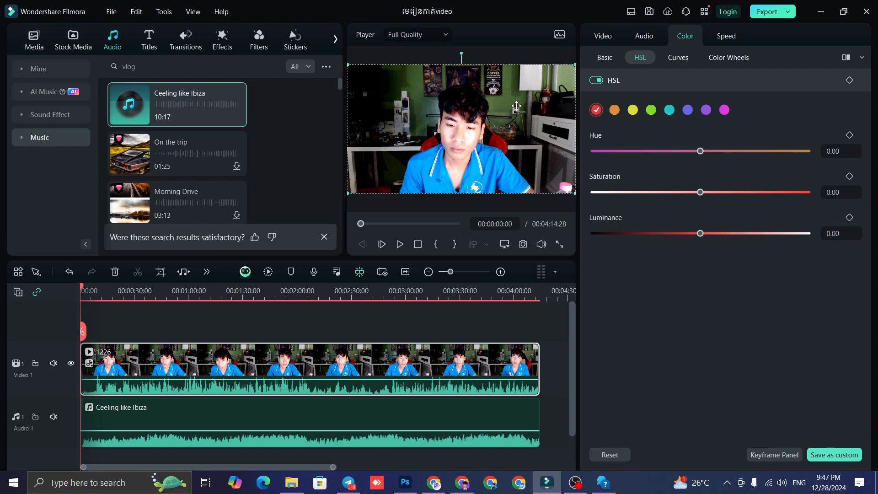
{"action": "left_click", "coordinate": [652, 112]}
{"action": "left_click_drag", "start_coordinate": [700, 192], "coordinate": [807, 192]}
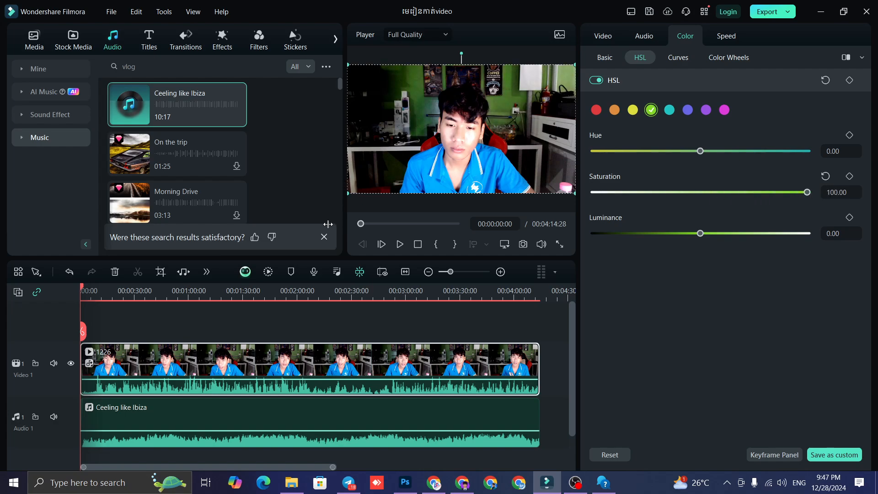
- Resize the workspace to enlarge the video preview, and set the green HSL Saturation to 92.00
{"action": "left_click_drag", "start_coordinate": [349, 257], "coordinate": [344, 356]}
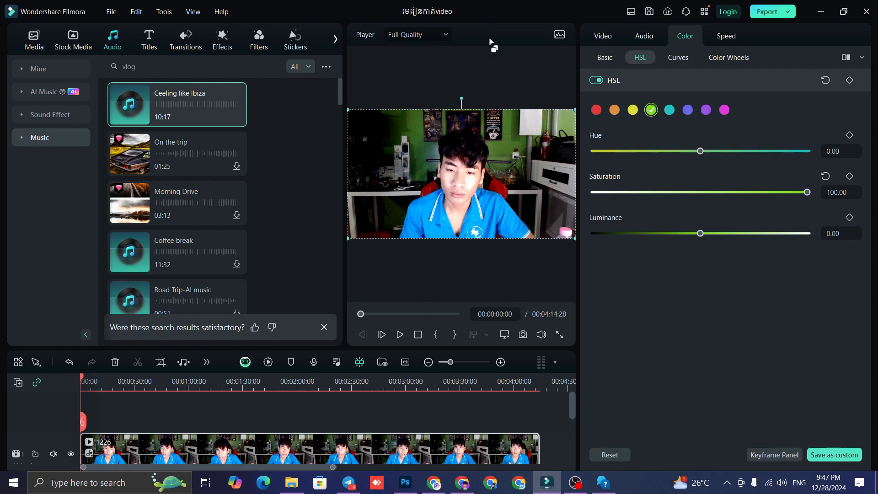
{"action": "left_click_drag", "start_coordinate": [503, 347], "coordinate": [506, 291]}
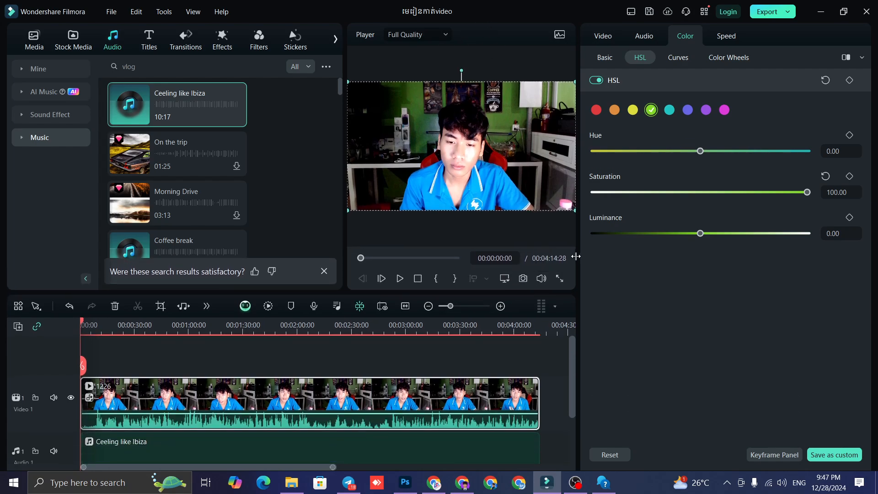
{"action": "left_click_drag", "start_coordinate": [578, 250], "coordinate": [664, 258]}
{"action": "mouse_move", "coordinate": [806, 195]}
{"action": "left_mouse_down"}
{"action": "mouse_move", "coordinate": [729, 192]}
{"action": "mouse_move", "coordinate": [802, 192]}
{"action": "left_mouse_up"}
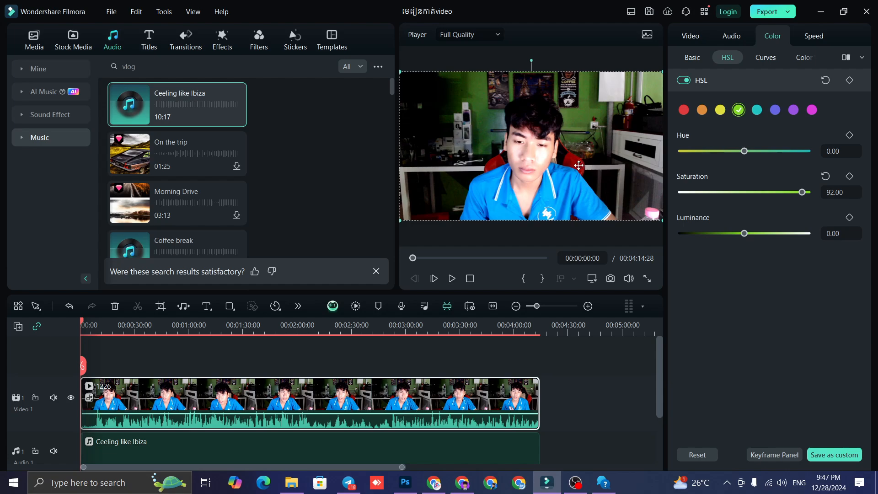
- Set the HSL Saturation of red to 1.00 and of cyan to 79.00 on the clip
{"action": "left_click", "coordinate": [684, 111]}
{"action": "mouse_move", "coordinate": [745, 192]}
{"action": "left_mouse_down"}
{"action": "mouse_move", "coordinate": [822, 192]}
{"action": "mouse_move", "coordinate": [746, 193]}
{"action": "left_mouse_up"}
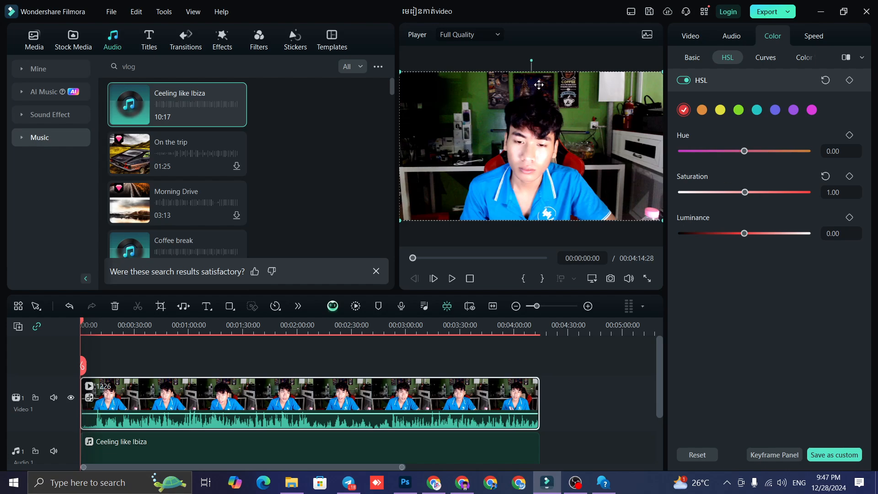
{"action": "left_click", "coordinate": [757, 110]}
{"action": "left_click_drag", "start_coordinate": [745, 192], "coordinate": [794, 193]}
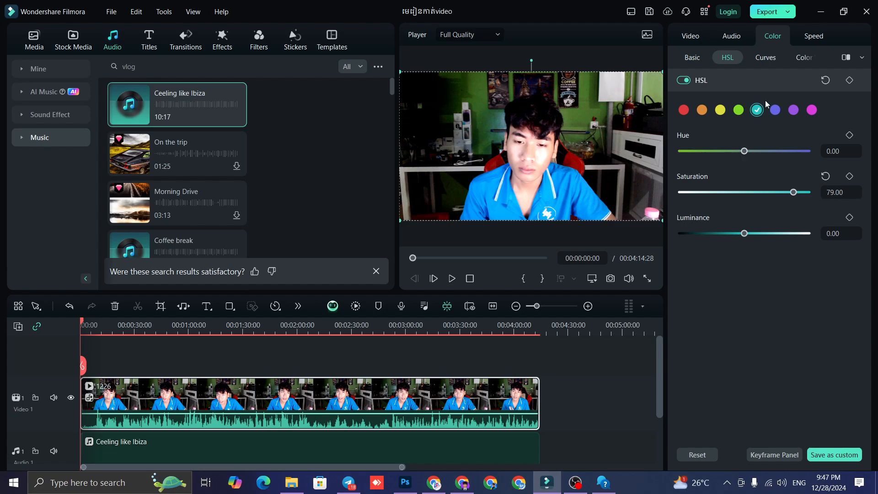
- Look over the clip's Curves and the Highlights, Midtones and Shadows color wheels
{"action": "left_click", "coordinate": [764, 58]}
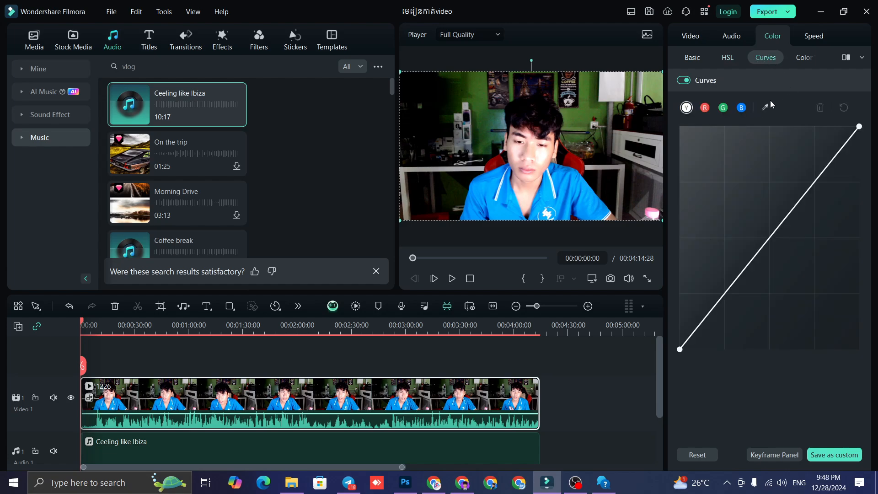
{"action": "left_click", "coordinate": [801, 58]}
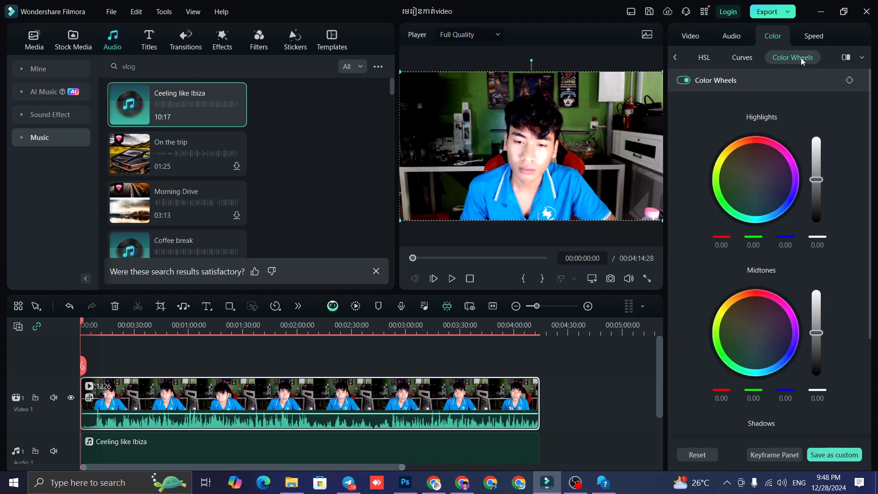
{"action": "scroll", "coordinate": [797, 216], "scroll_direction": "down", "scroll_amount": 5}
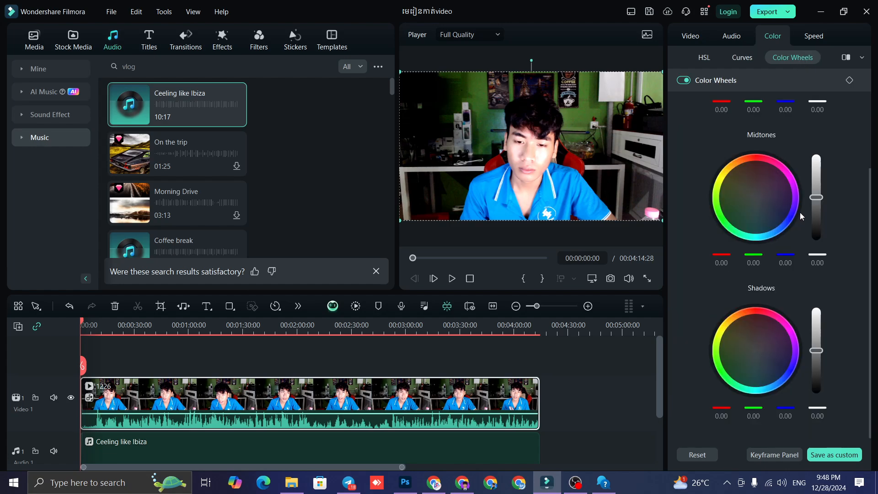
{"action": "scroll", "coordinate": [800, 208], "scroll_direction": "up", "scroll_amount": 5}
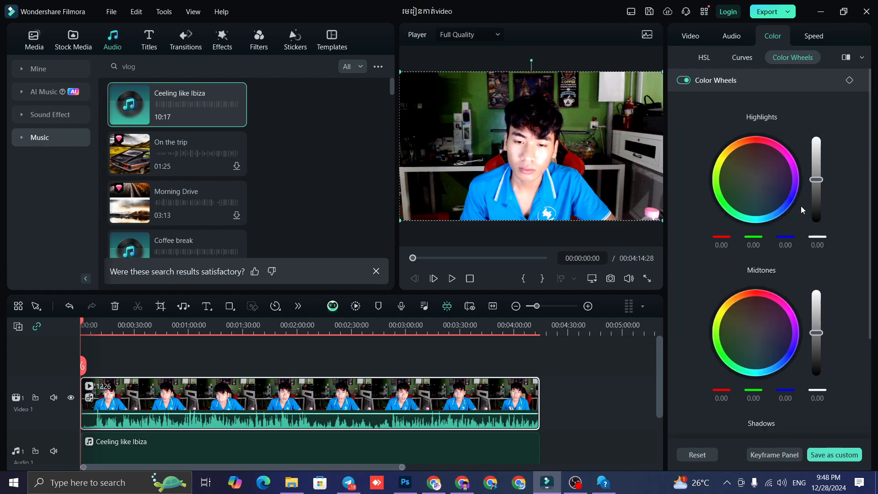
{"action": "left_click", "coordinate": [862, 58]}
{"action": "left_click", "coordinate": [862, 58]}
- Try lowering the Highlights wheel's brightness to -1.00 and tinting the highlights blue, and undo the recent color changes
{"action": "left_click_drag", "start_coordinate": [817, 179], "coordinate": [820, 222]}
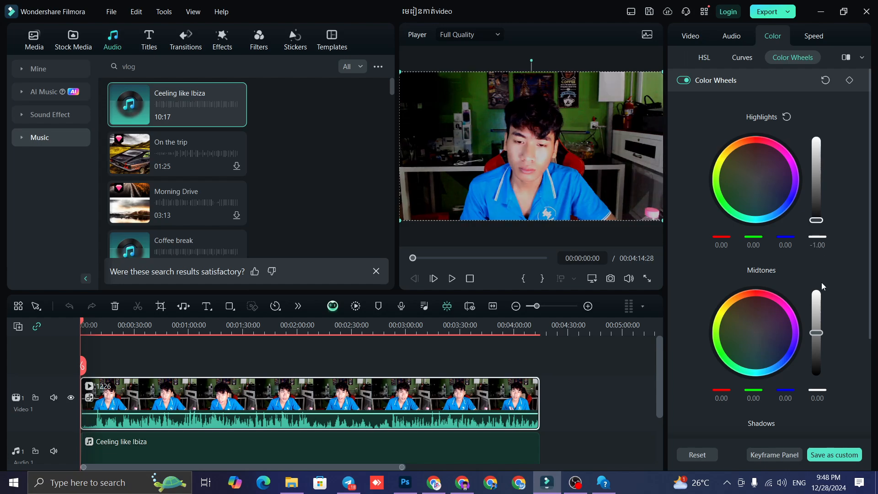
{"action": "key", "text": "ctrl+z"}
{"action": "left_click_drag", "start_coordinate": [758, 182], "coordinate": [790, 193]}
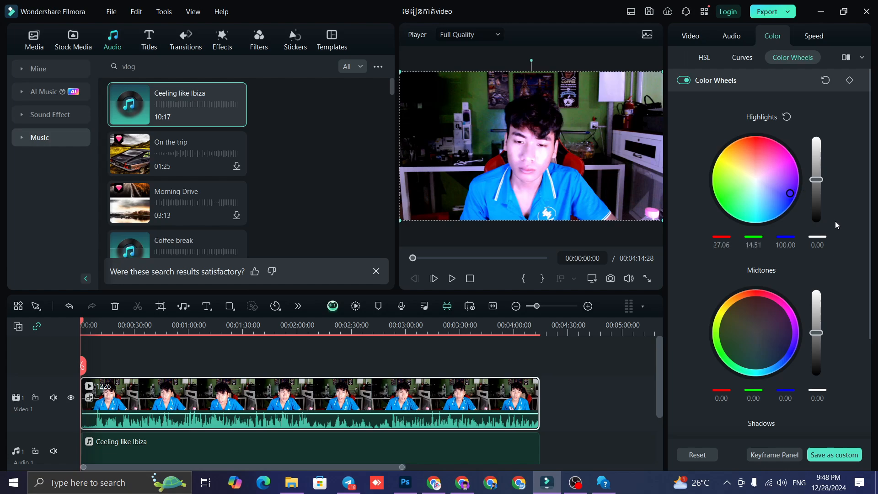
{"action": "key", "text": "ctrl+z"}
{"action": "key", "text": "ctrl+z"}
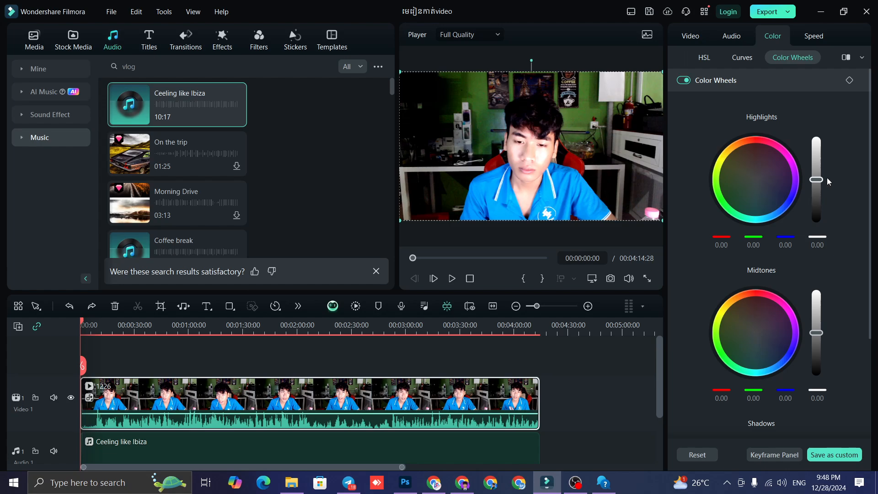
- Turn off the Color Wheels adjustment and save the clip's color settings as a custom preset named My Preset 1
{"action": "left_click", "coordinate": [683, 80]}
{"action": "left_click", "coordinate": [741, 58]}
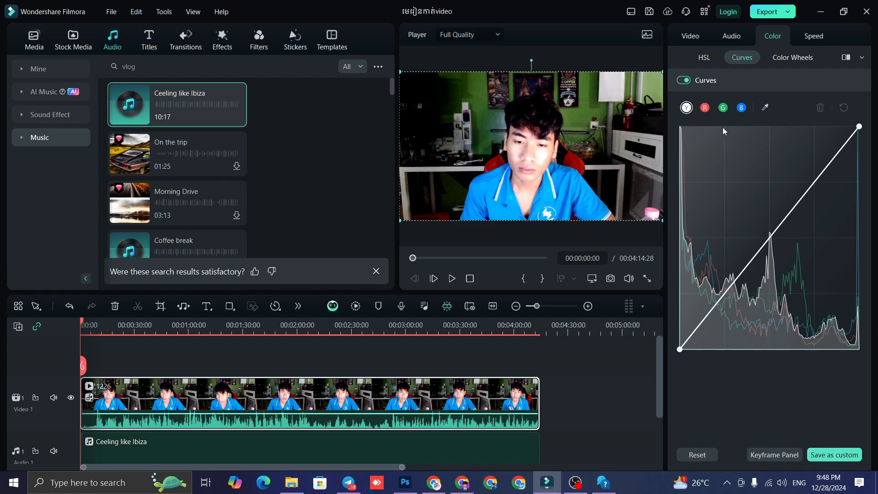
{"action": "left_click", "coordinate": [705, 58]}
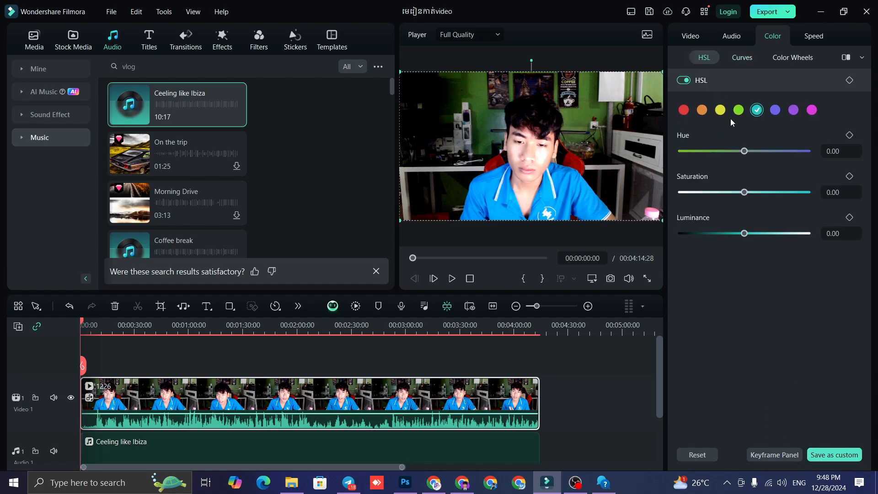
{"action": "left_click", "coordinate": [828, 460]}
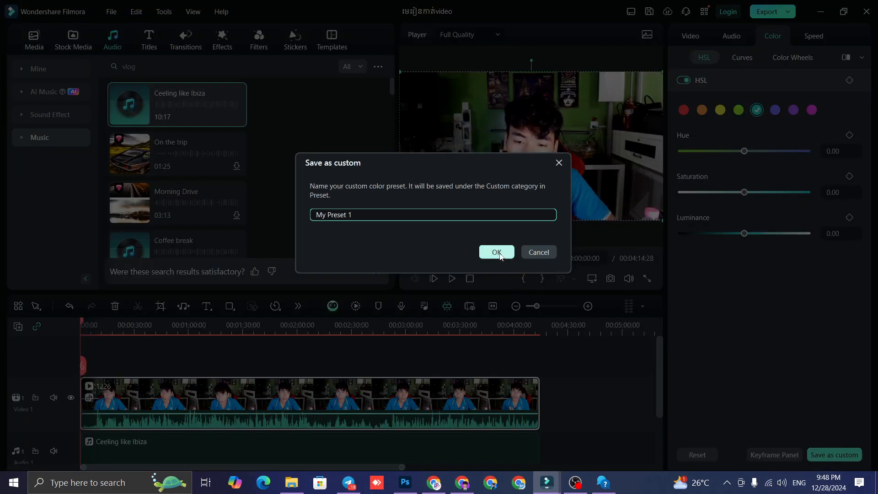
{"action": "left_click", "coordinate": [497, 252]}
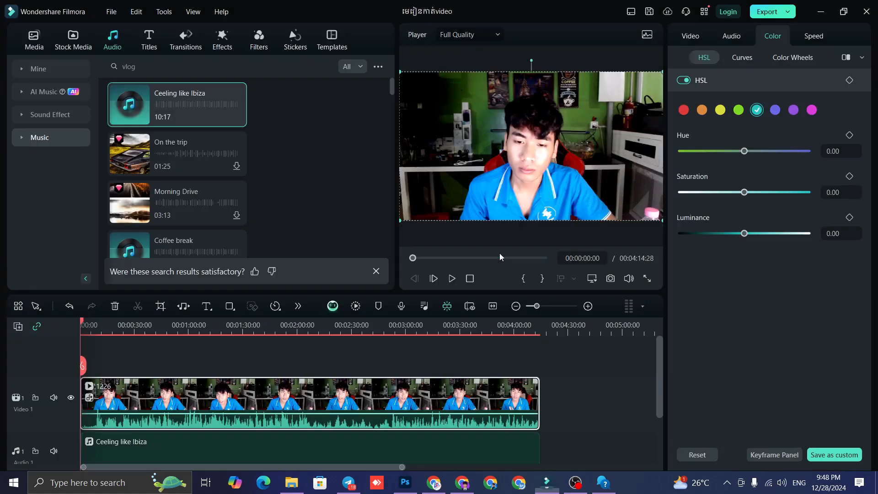
- Move the playhead to 00:02:25:28, view the source 1226 clip from the project media, and enlarge the preview
{"action": "left_click", "coordinate": [607, 401]}
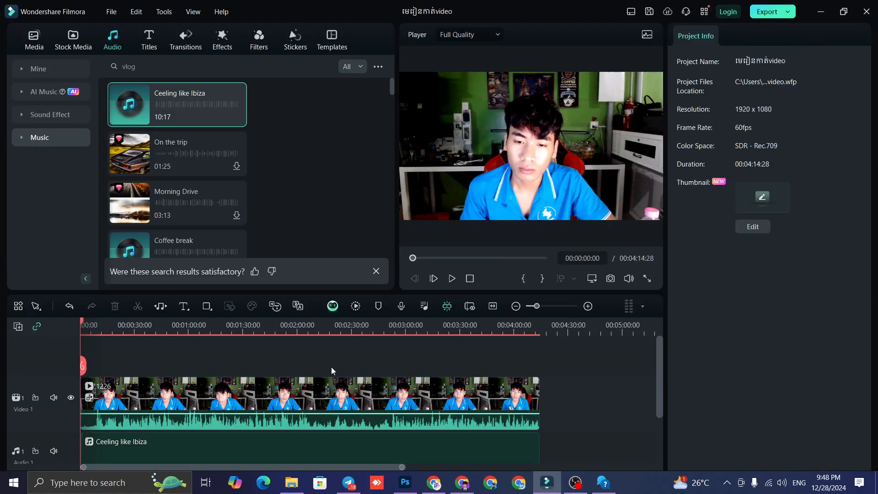
{"action": "left_click", "coordinate": [343, 366]}
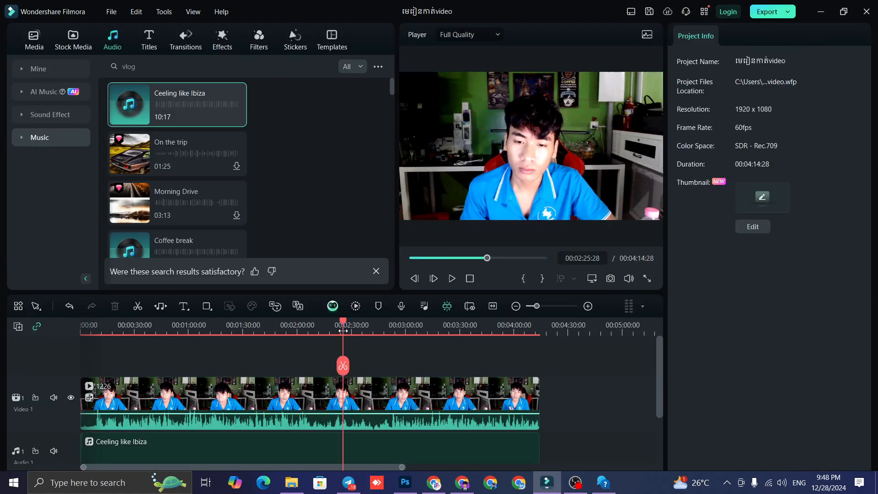
{"action": "left_click", "coordinate": [34, 37]}
{"action": "left_click", "coordinate": [228, 134]}
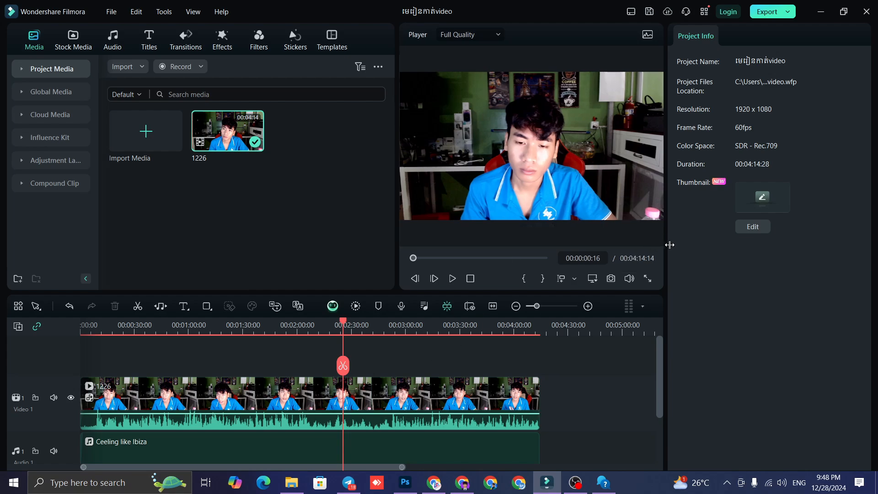
{"action": "left_click_drag", "start_coordinate": [669, 244], "coordinate": [724, 245]}
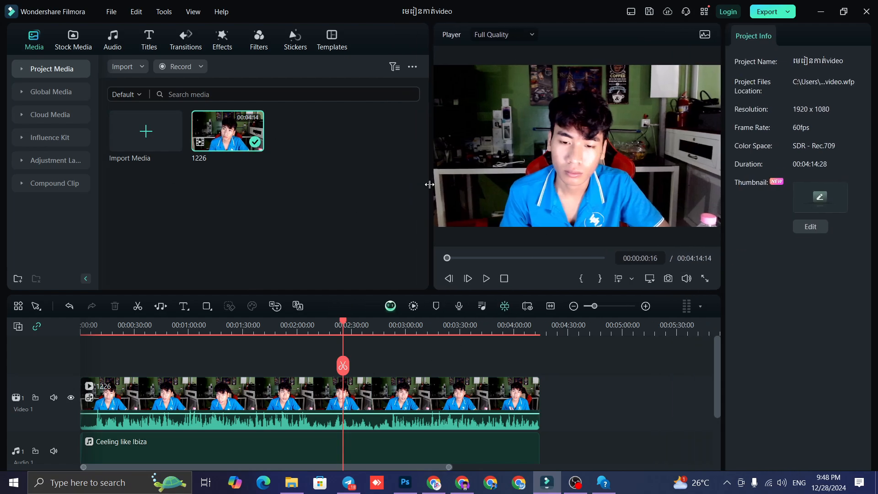
- Enlarge the preview area further and select the 1226 clip on the timeline
{"action": "left_click_drag", "start_coordinate": [429, 184], "coordinate": [276, 187]}
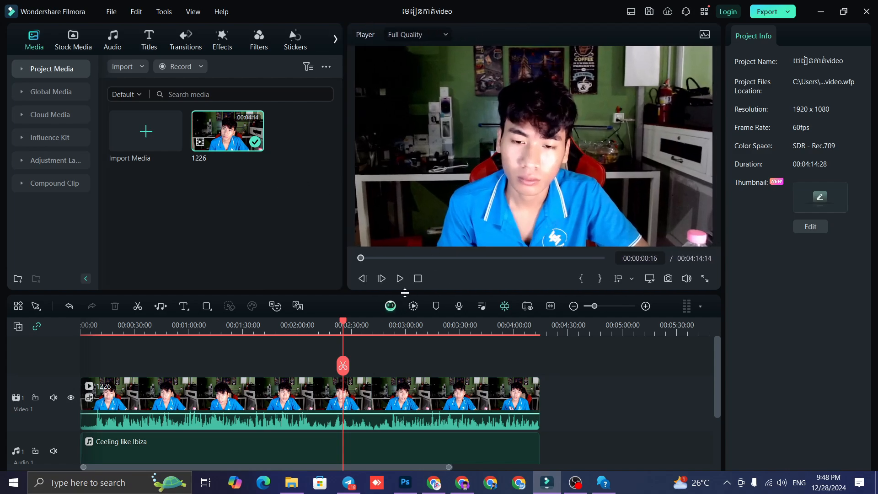
{"action": "left_click_drag", "start_coordinate": [405, 293], "coordinate": [405, 324]}
{"action": "left_click", "coordinate": [435, 425]}
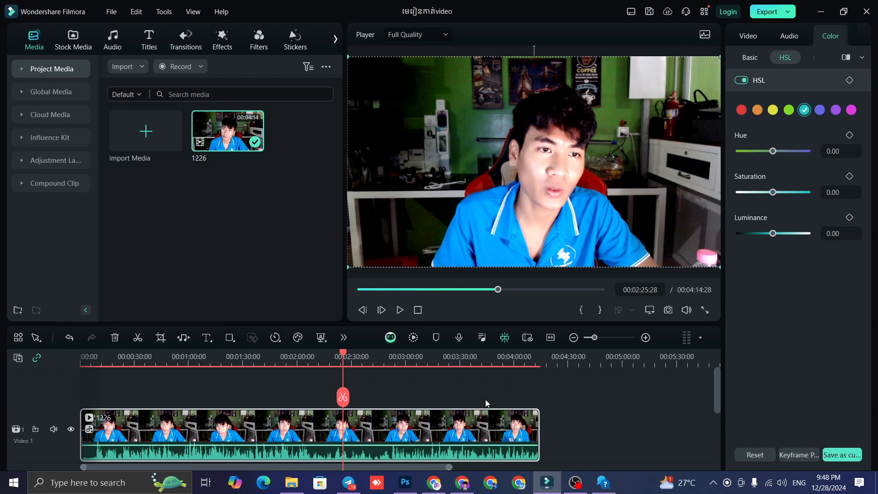
{"action": "scroll", "coordinate": [498, 397], "scroll_direction": "down", "scroll_amount": 1}
{"action": "scroll", "coordinate": [498, 397], "scroll_direction": "up", "scroll_amount": 1}
{"action": "scroll", "coordinate": [421, 396], "scroll_direction": "down", "scroll_amount": 1}
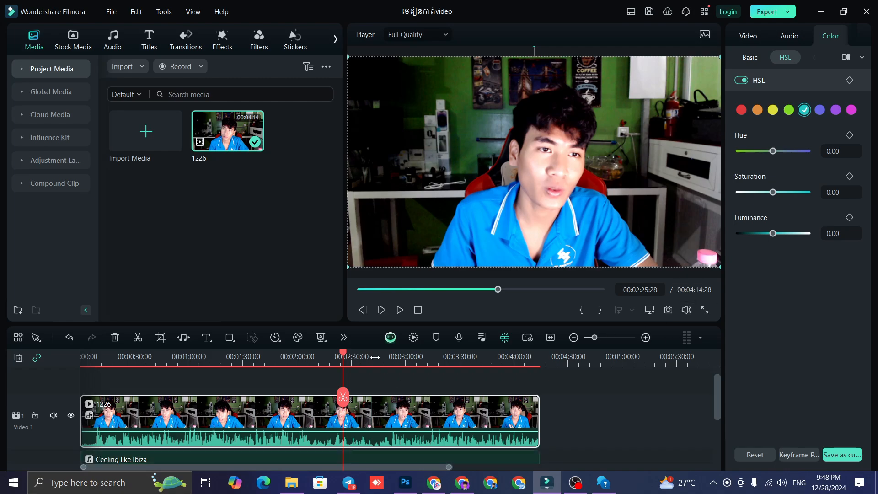
- Play back the opening second of the edited video from the start of the timeline
{"action": "left_click_drag", "start_coordinate": [372, 357], "coordinate": [82, 385]}
{"action": "key", "text": "space"}
{"action": "scroll", "coordinate": [438, 388], "scroll_direction": "up", "scroll_amount": 1}
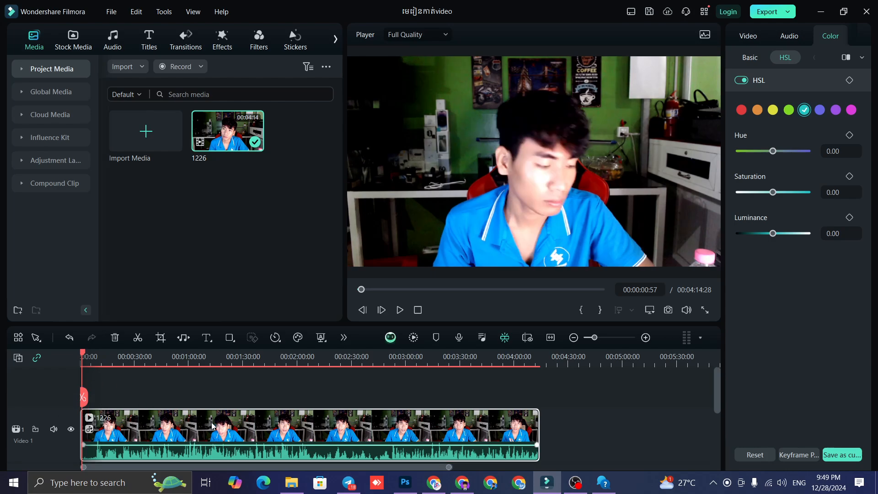
{"action": "key", "text": "space"}
{"action": "left_click_drag", "start_coordinate": [594, 337], "coordinate": [592, 337]}
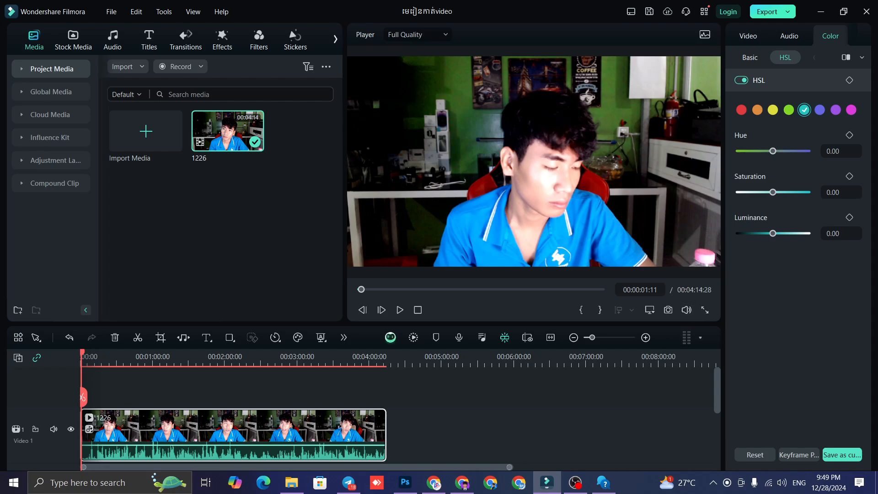
- Browse the Basic filters and preview the Conetrast 01 filter on the clip
{"action": "left_click", "coordinate": [222, 39]}
{"action": "left_click", "coordinate": [256, 45]}
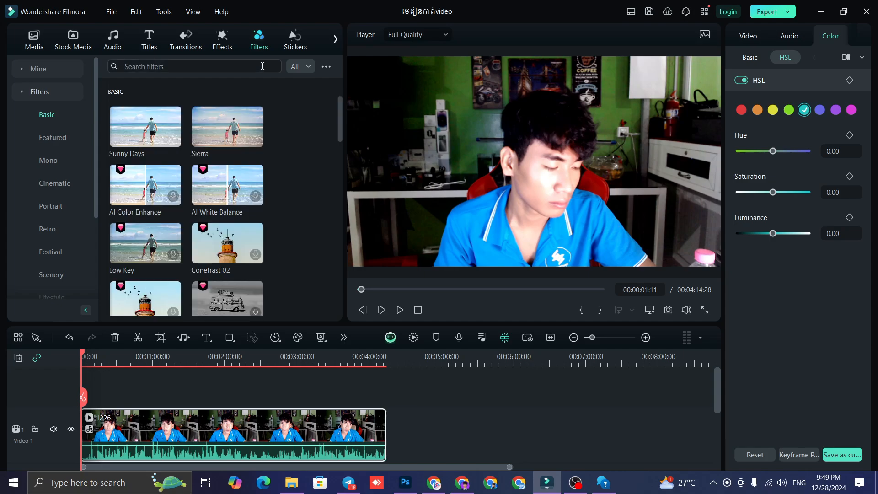
{"action": "scroll", "coordinate": [230, 185], "scroll_direction": "down", "scroll_amount": 8}
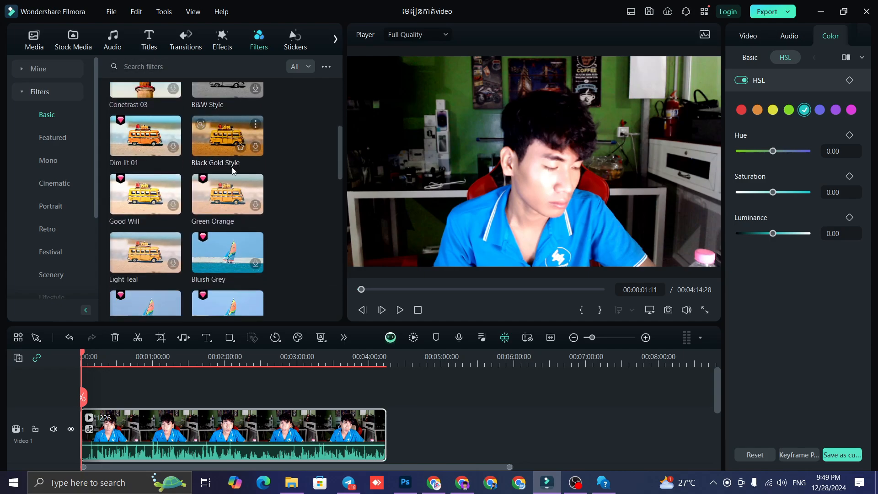
{"action": "scroll", "coordinate": [230, 185], "scroll_direction": "down", "scroll_amount": 5}
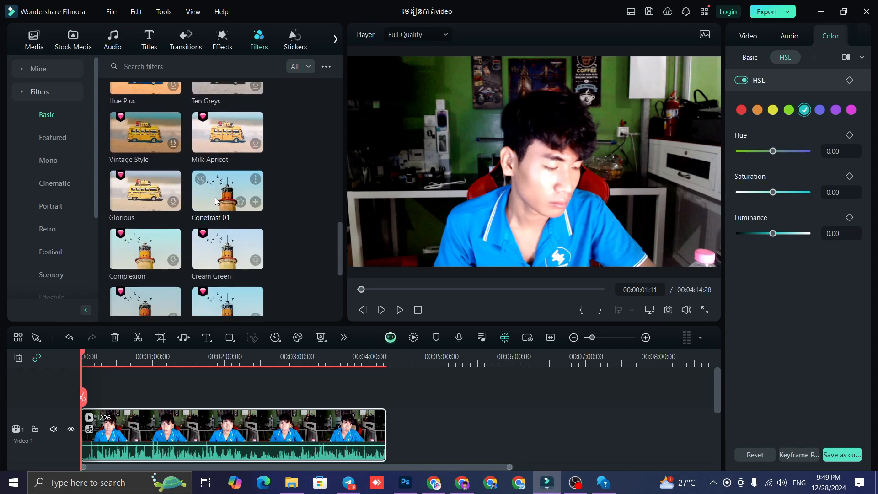
{"action": "left_click", "coordinate": [217, 201]}
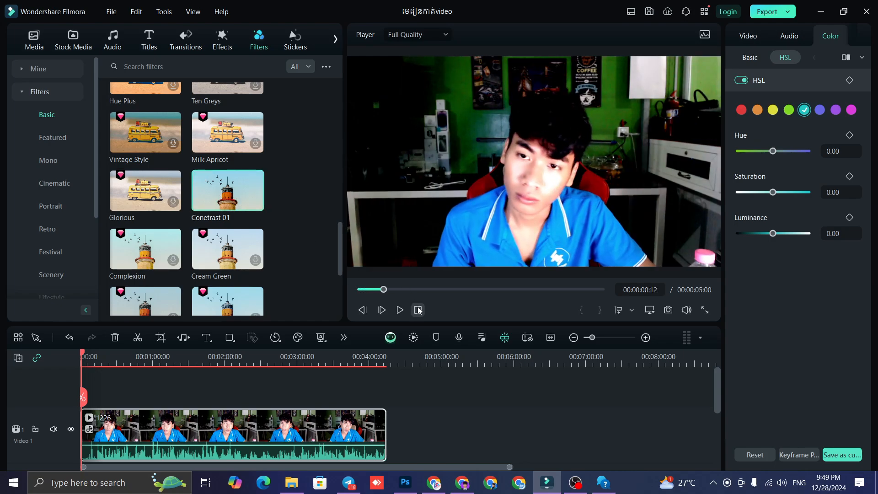
{"action": "scroll", "coordinate": [145, 191], "scroll_direction": "down", "scroll_amount": 3}
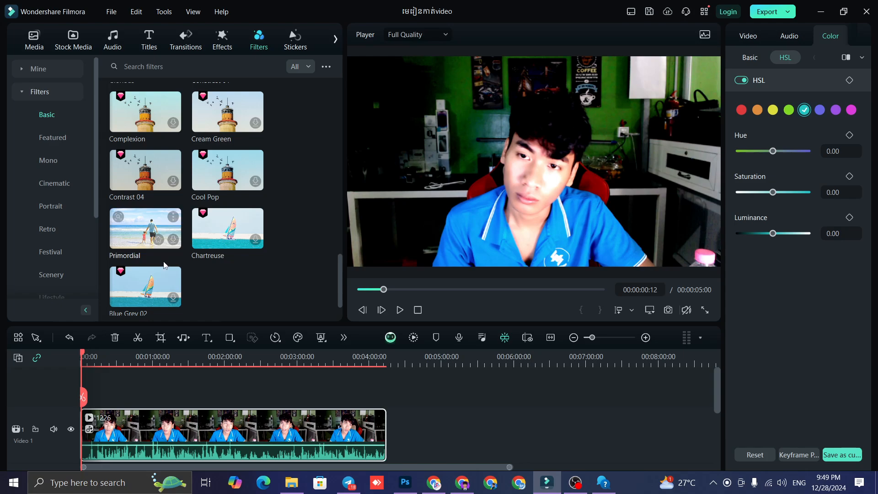
- Check the Featured and Mono filters and preview the Cinematic filters Cool Film and Movie 03 on the clip
{"action": "left_click", "coordinate": [51, 137]}
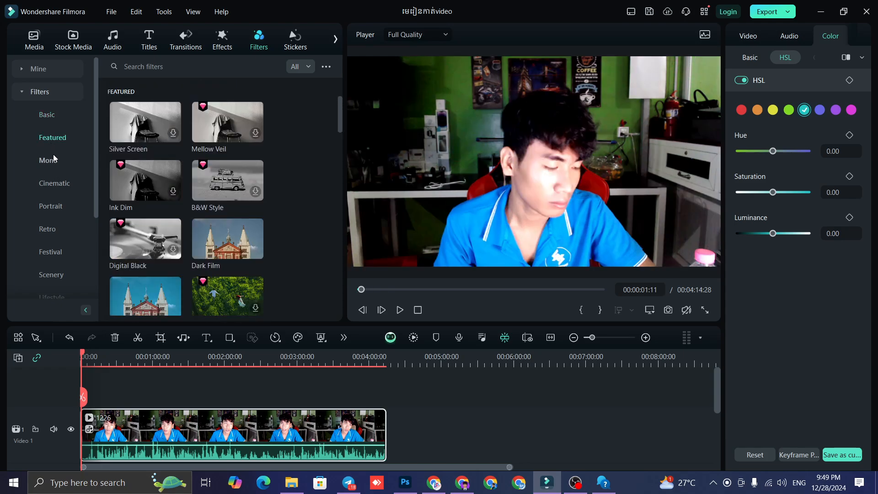
{"action": "left_click", "coordinate": [53, 156]}
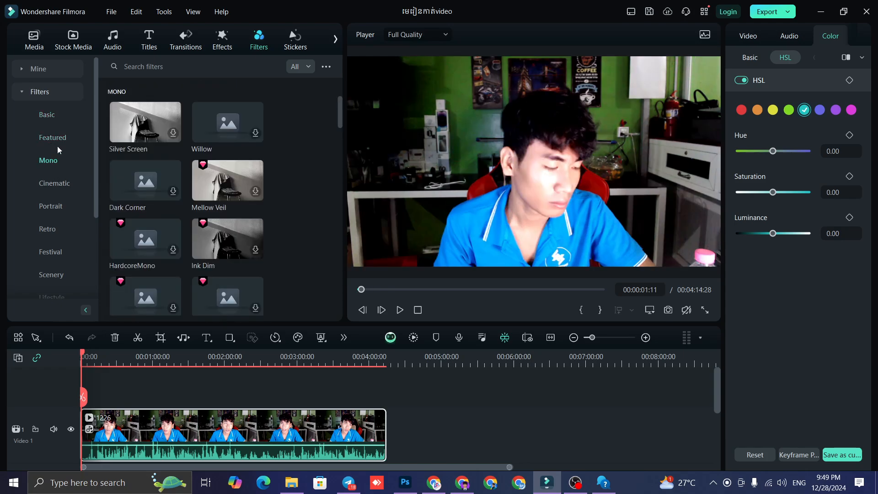
{"action": "left_click", "coordinate": [148, 137]}
{"action": "left_click", "coordinate": [70, 183]}
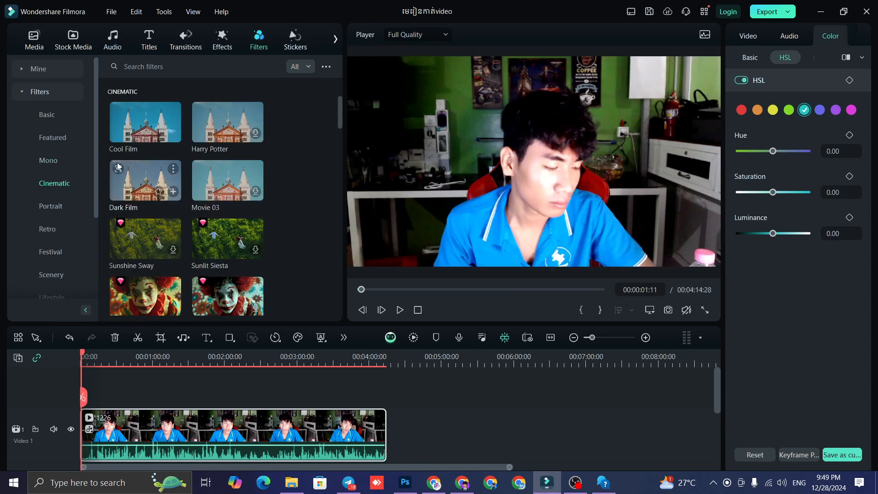
{"action": "left_click", "coordinate": [151, 137]}
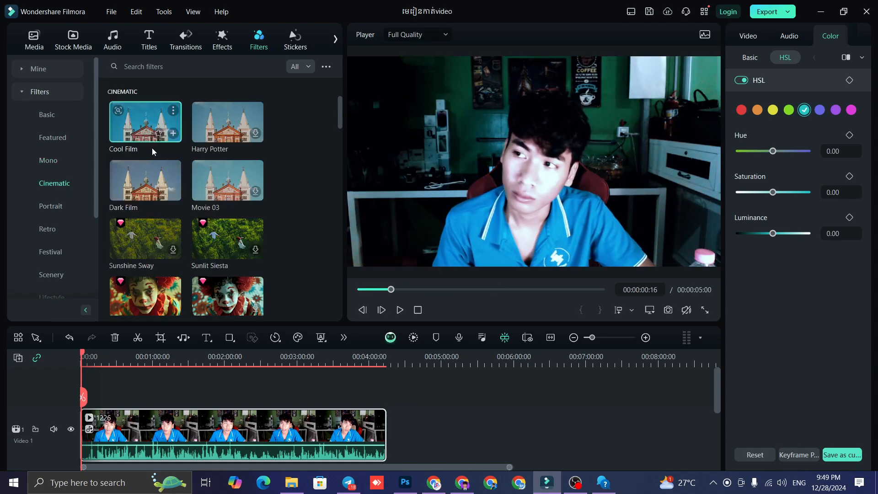
{"action": "left_click", "coordinate": [230, 179]}
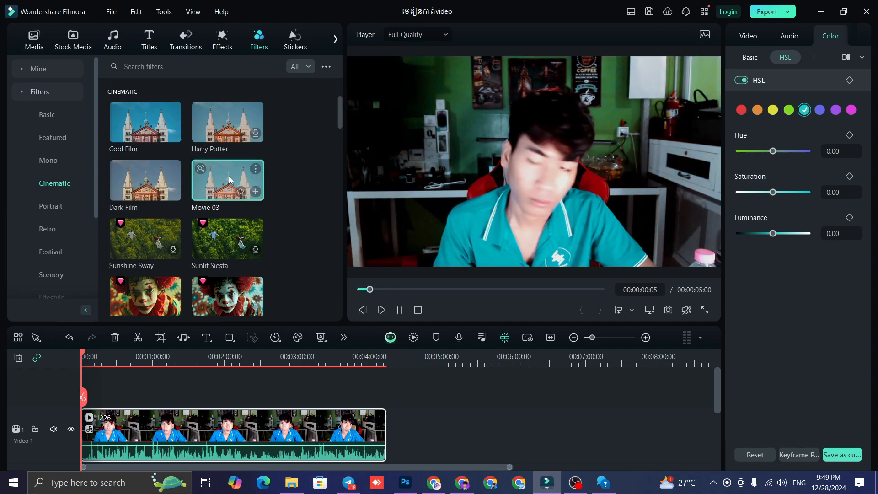
{"action": "left_click", "coordinate": [230, 180]}
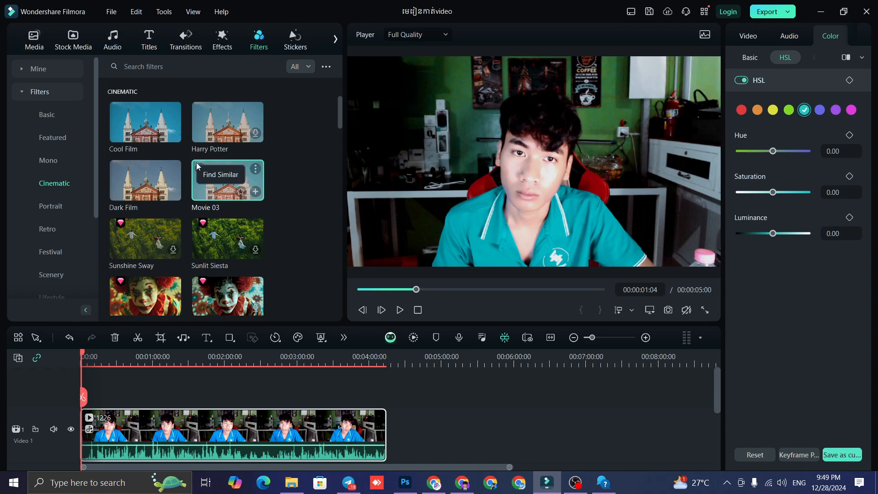
- Browse the rest of the Cinematic filters and the Portrait and Retro filter categories
{"action": "scroll", "coordinate": [197, 185], "scroll_direction": "down", "scroll_amount": 1}
{"action": "scroll", "coordinate": [174, 190], "scroll_direction": "up", "scroll_amount": 1}
{"action": "scroll", "coordinate": [174, 195], "scroll_direction": "down", "scroll_amount": 9}
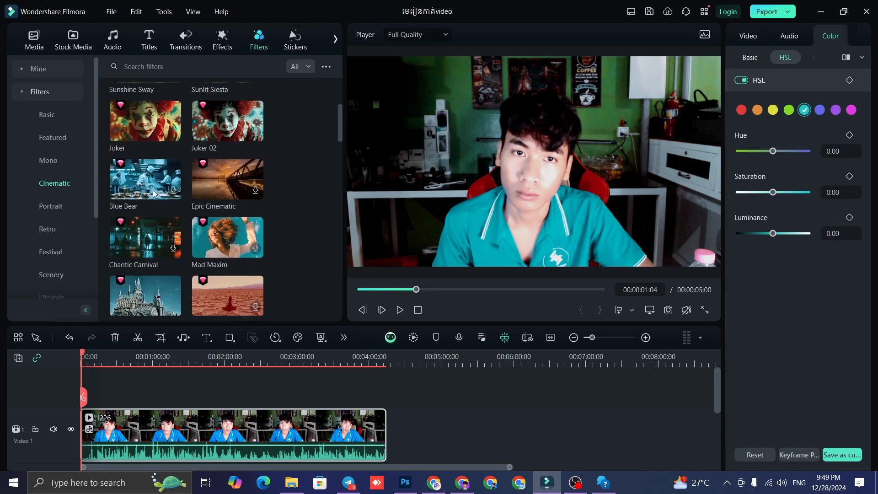
{"action": "scroll", "coordinate": [187, 196], "scroll_direction": "down", "scroll_amount": 10}
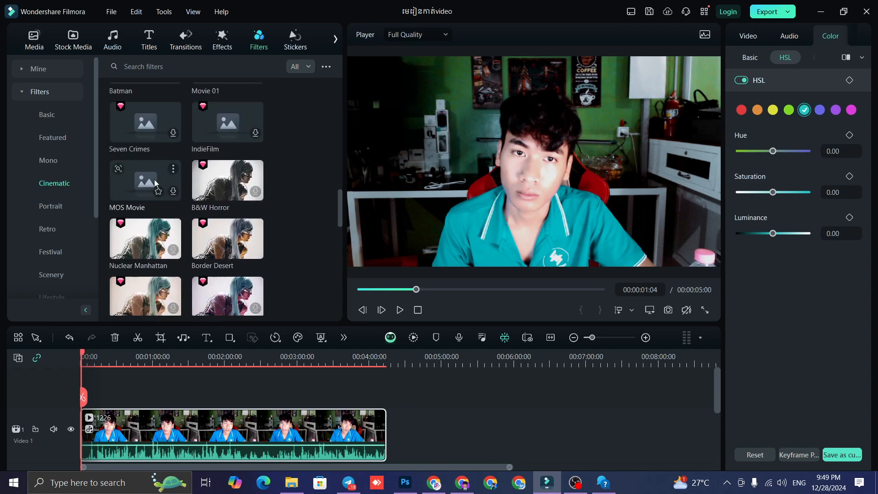
{"action": "scroll", "coordinate": [155, 181], "scroll_direction": "down", "scroll_amount": 10}
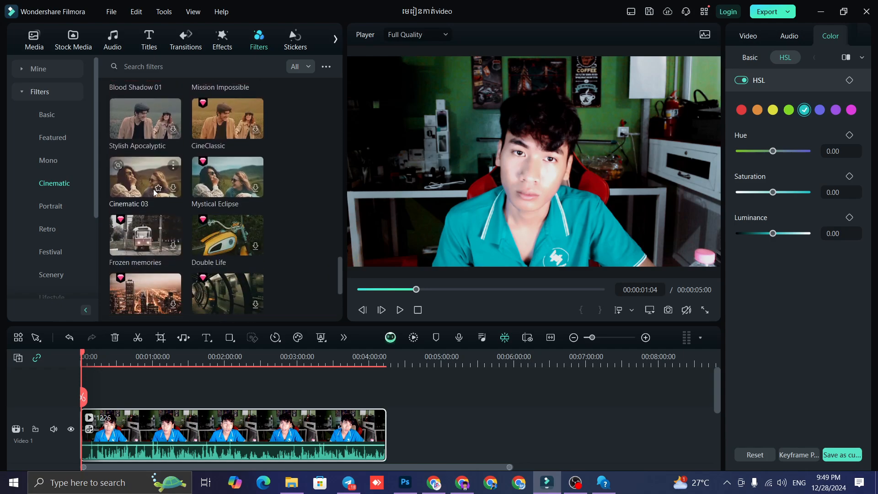
{"action": "left_click", "coordinate": [51, 205]}
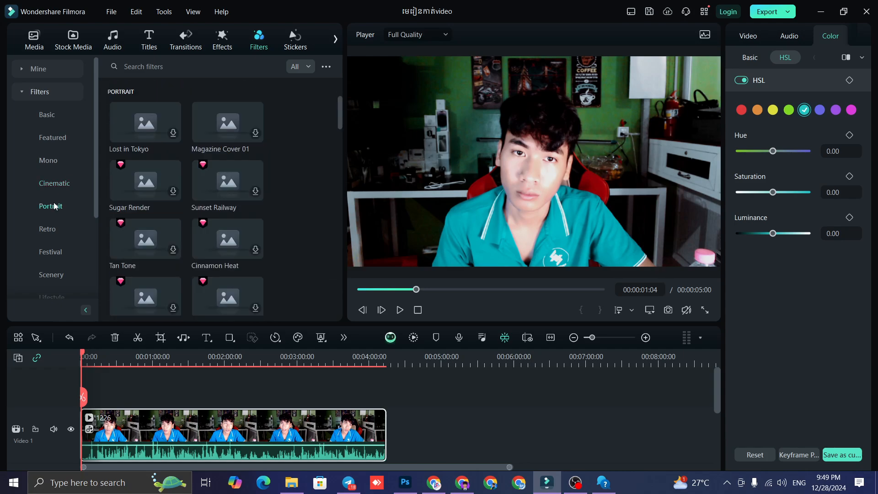
{"action": "left_click", "coordinate": [53, 228]}
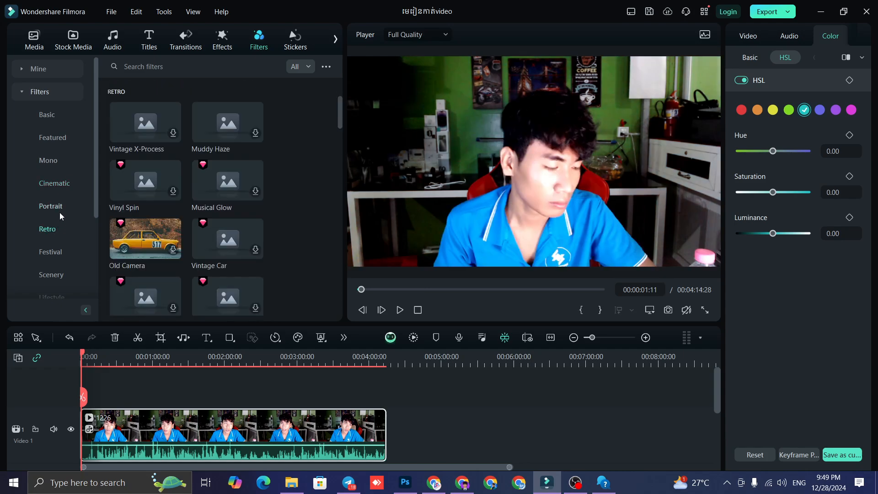
- Preview the Featured filter Urban Shine and the Cinematic filter Cool Film on the clip
{"action": "left_click", "coordinate": [54, 114]}
{"action": "left_click", "coordinate": [59, 144]}
{"action": "scroll", "coordinate": [191, 204], "scroll_direction": "down", "scroll_amount": 4}
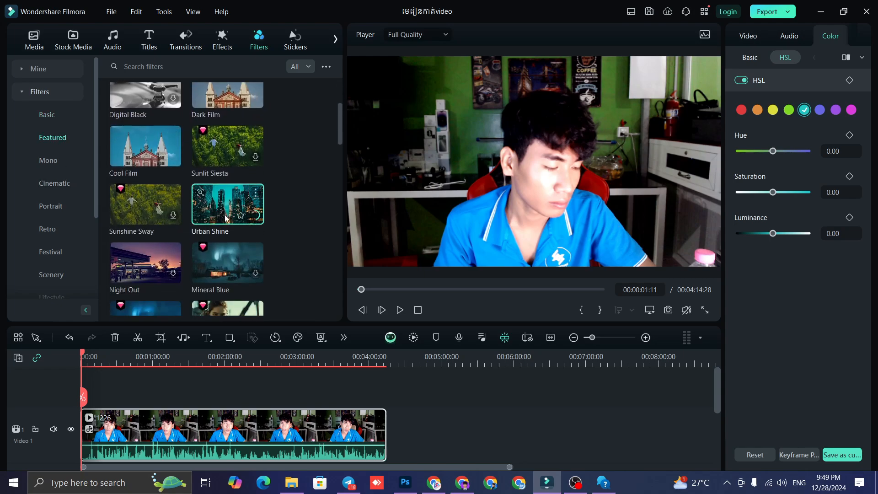
{"action": "scroll", "coordinate": [225, 218], "scroll_direction": "down", "scroll_amount": 6}
{"action": "left_click", "coordinate": [56, 183]}
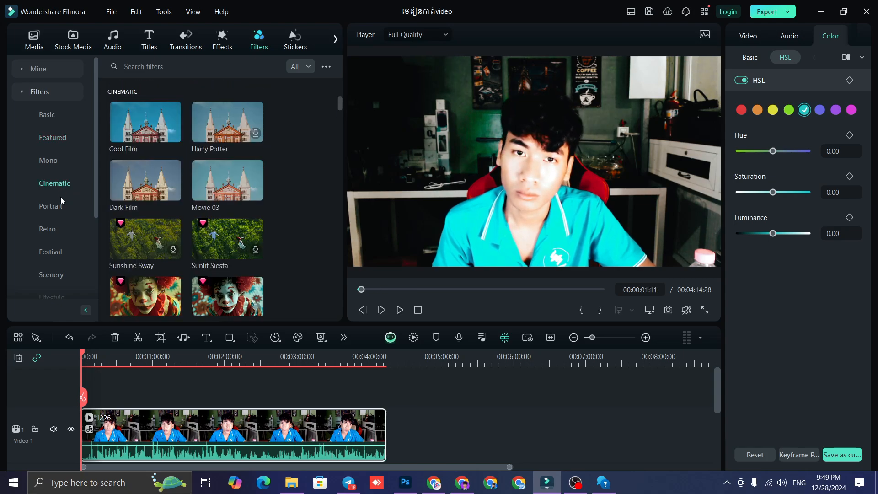
{"action": "left_click", "coordinate": [146, 132]}
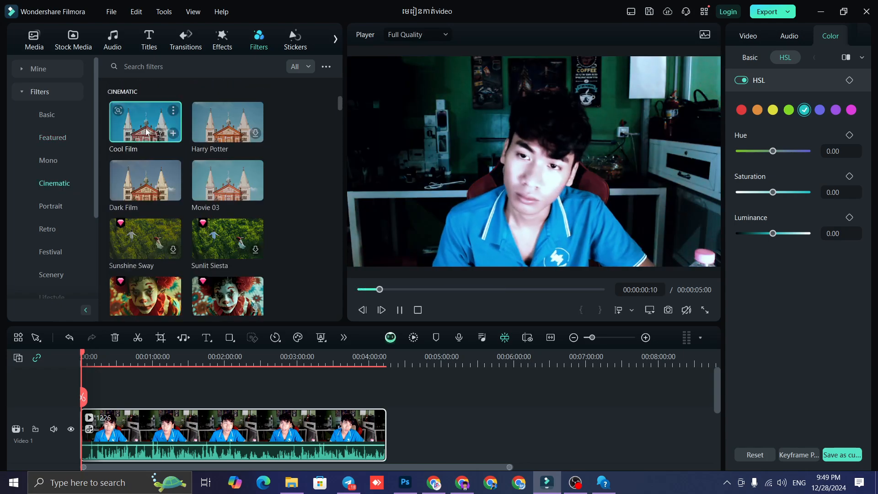
- Add the Cinematic filter Harry Potter on a track above the 1226 clip and extend it to 00:04:14:28
{"action": "left_click", "coordinate": [216, 123]}
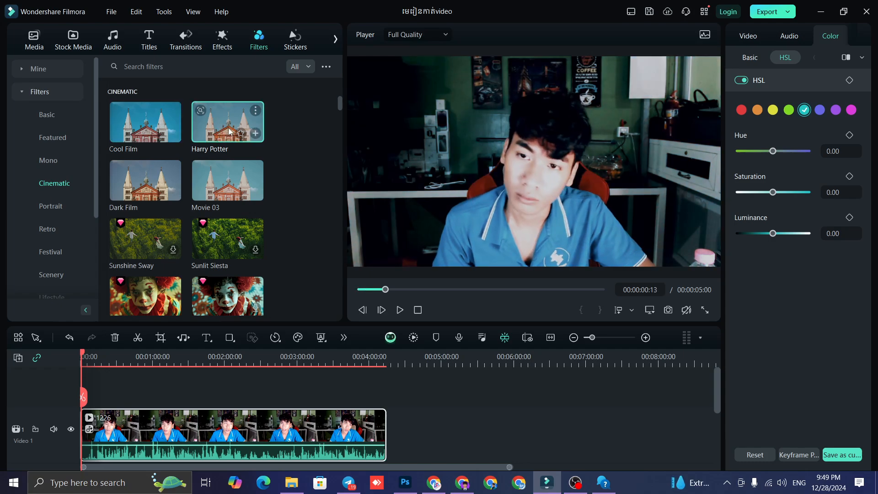
{"action": "left_click_drag", "start_coordinate": [230, 128], "coordinate": [178, 404]}
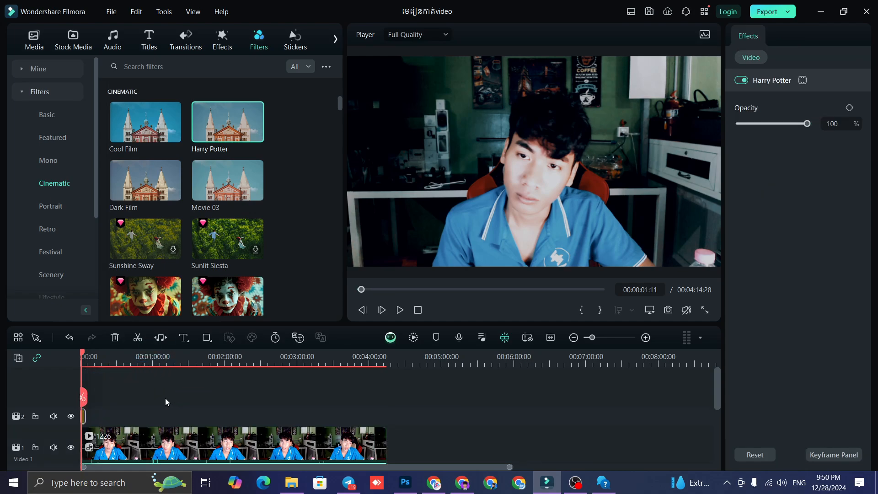
{"action": "left_click_drag", "start_coordinate": [85, 415], "coordinate": [386, 453]}
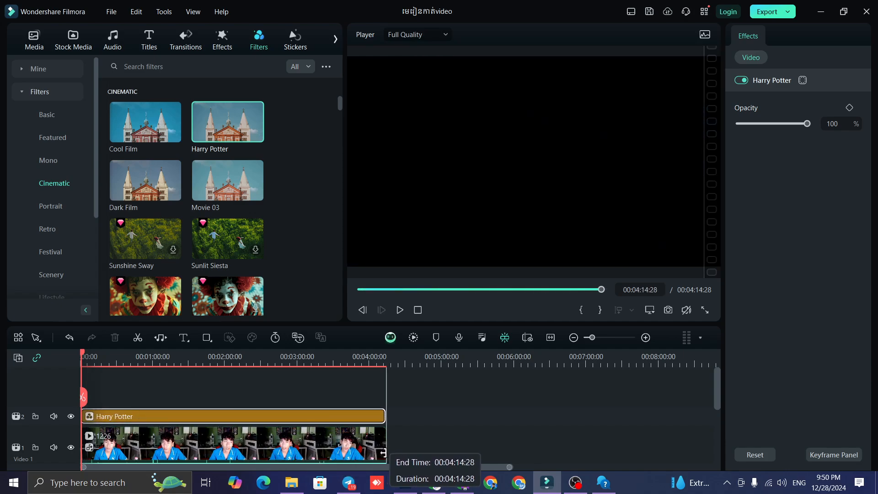
- Set the Harry Potter filter's opacity to 52% and play back the filtered video around 00:03:00
{"action": "left_click", "coordinate": [254, 359]}
{"action": "left_click", "coordinate": [275, 360]}
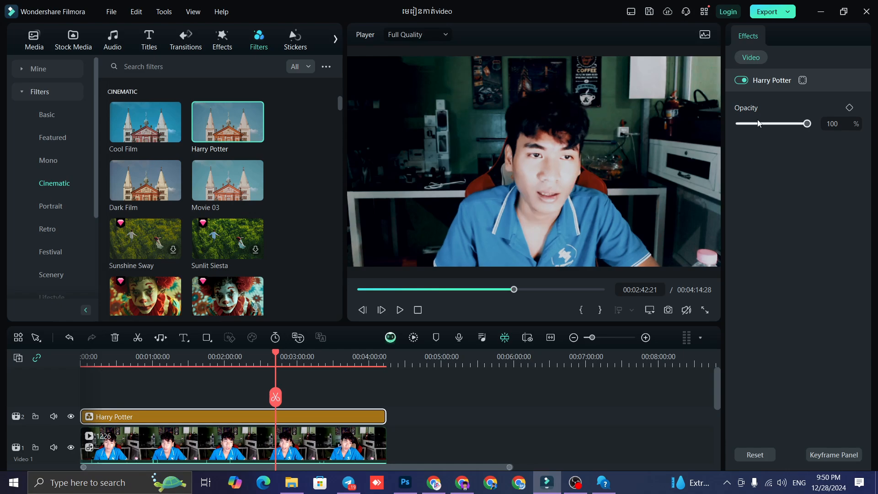
{"action": "left_click_drag", "start_coordinate": [804, 124], "coordinate": [774, 124]}
{"action": "key", "text": "space"}
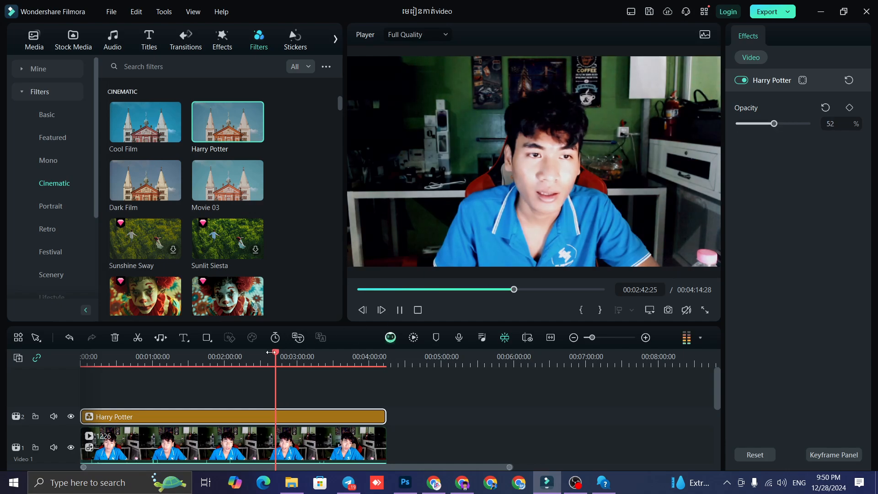
{"action": "mouse_move", "coordinate": [271, 358]}
{"action": "left_mouse_down"}
{"action": "mouse_move", "coordinate": [320, 358]}
{"action": "mouse_move", "coordinate": [131, 356]}
{"action": "mouse_move", "coordinate": [312, 369]}
{"action": "left_mouse_up"}
{"action": "key", "text": "space"}
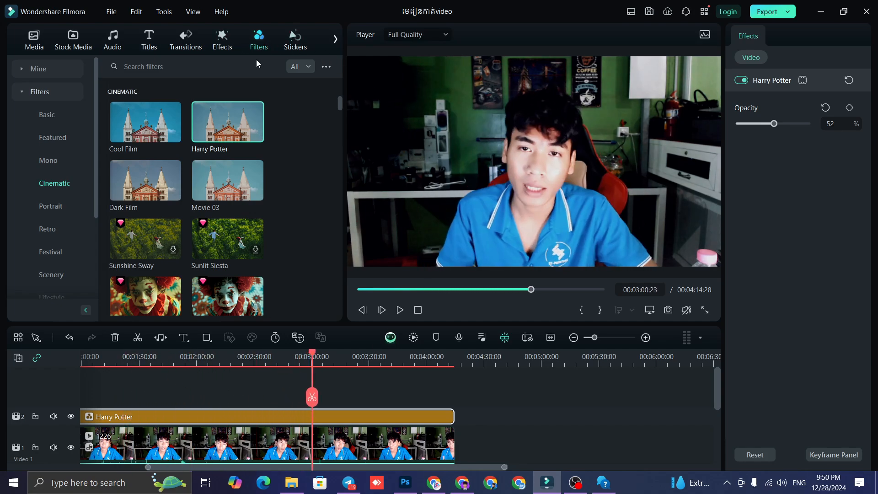
{"action": "scroll", "coordinate": [293, 194], "scroll_direction": "down", "scroll_amount": 3}
{"action": "scroll", "coordinate": [275, 396], "scroll_direction": "down", "scroll_amount": 1}
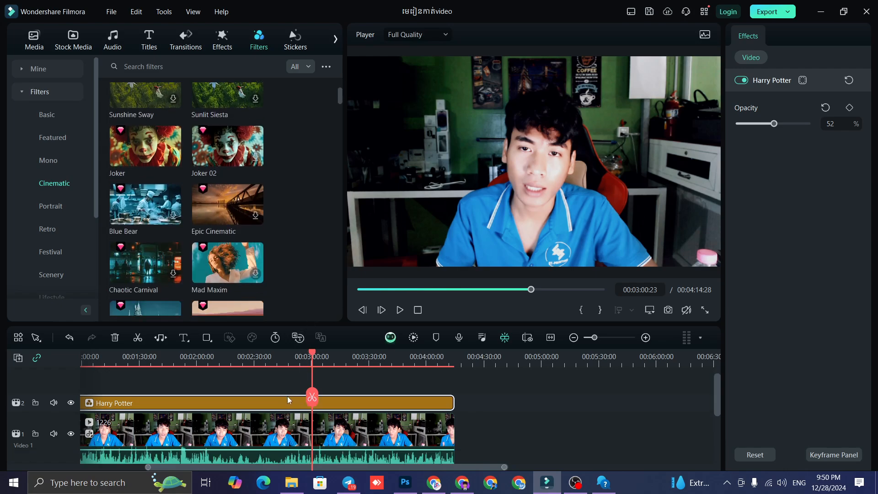
{"action": "scroll", "coordinate": [387, 397], "scroll_direction": "down", "scroll_amount": 1}
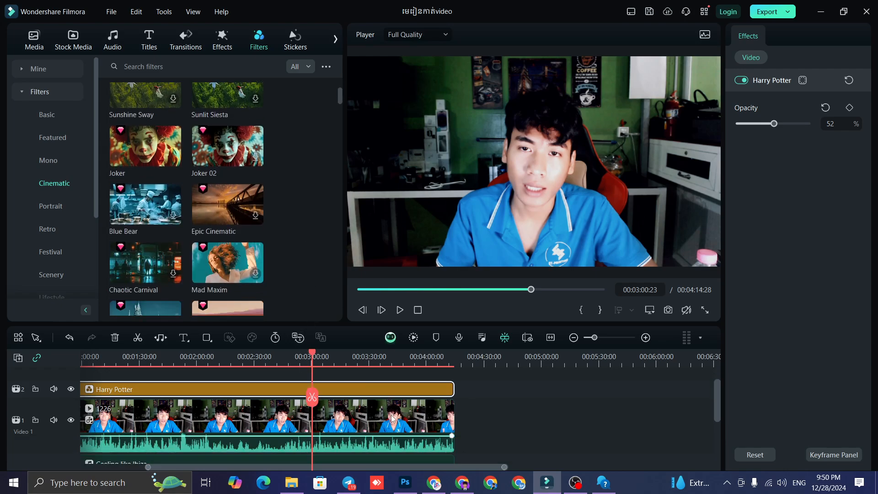
{"action": "scroll", "coordinate": [388, 418], "scroll_direction": "down", "scroll_amount": 3}
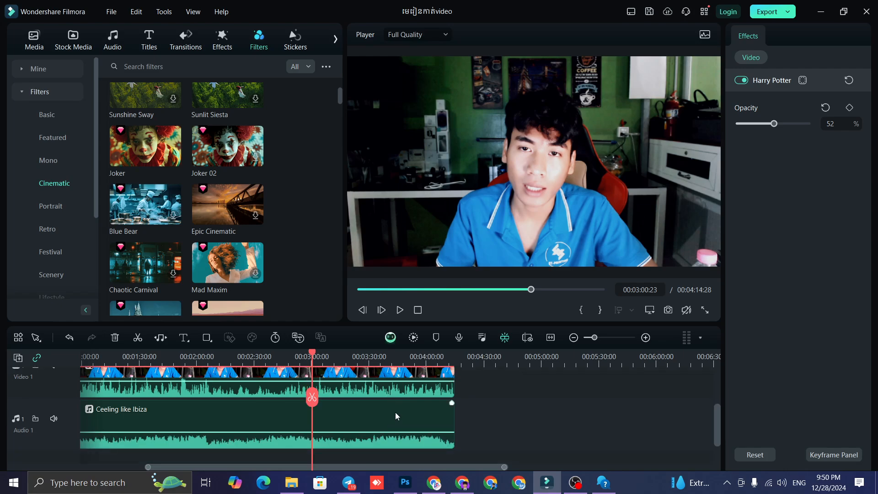
{"action": "scroll", "coordinate": [484, 394], "scroll_direction": "up", "scroll_amount": 2}
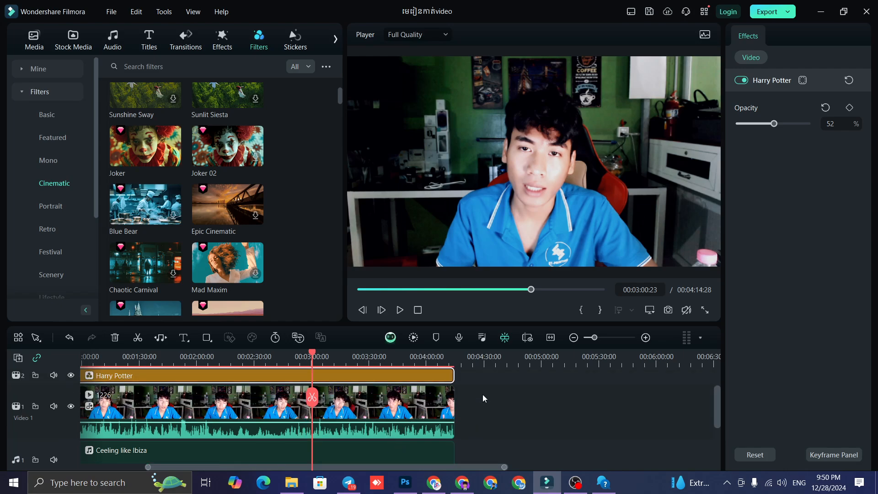
{"action": "scroll", "coordinate": [483, 396], "scroll_direction": "up", "scroll_amount": 1}
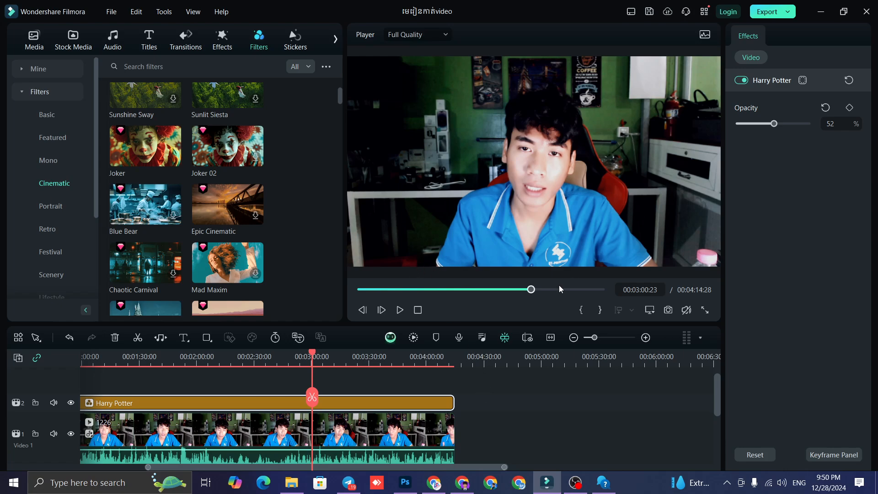